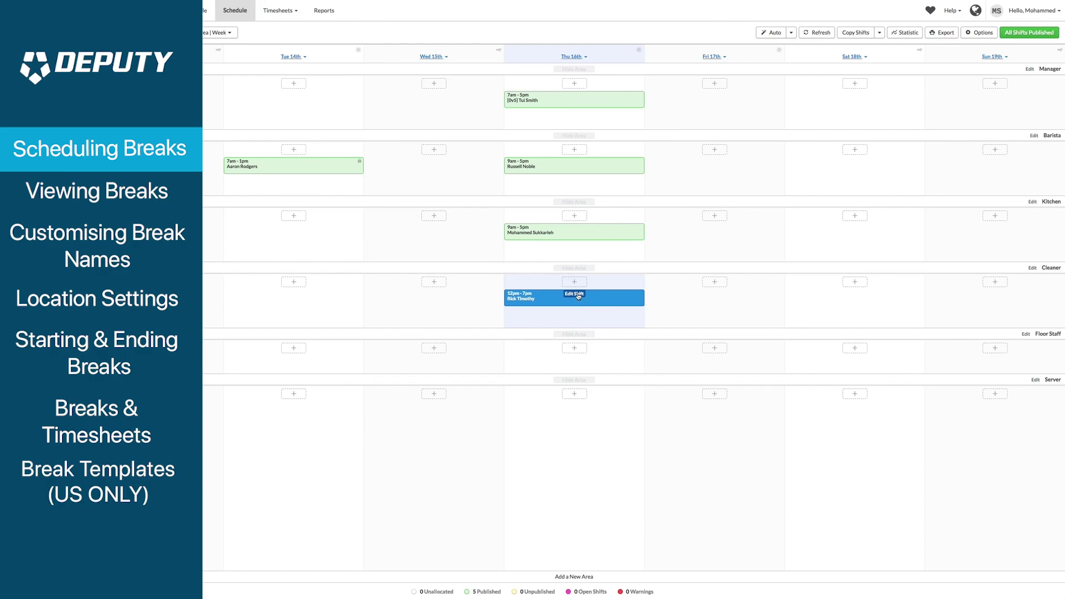
# Step: Add a 15-minute rest break to the Thu 16 Aug 12:00–7:00 PM cleaner shift's 30-minute meal break
pyautogui.click(577, 295)
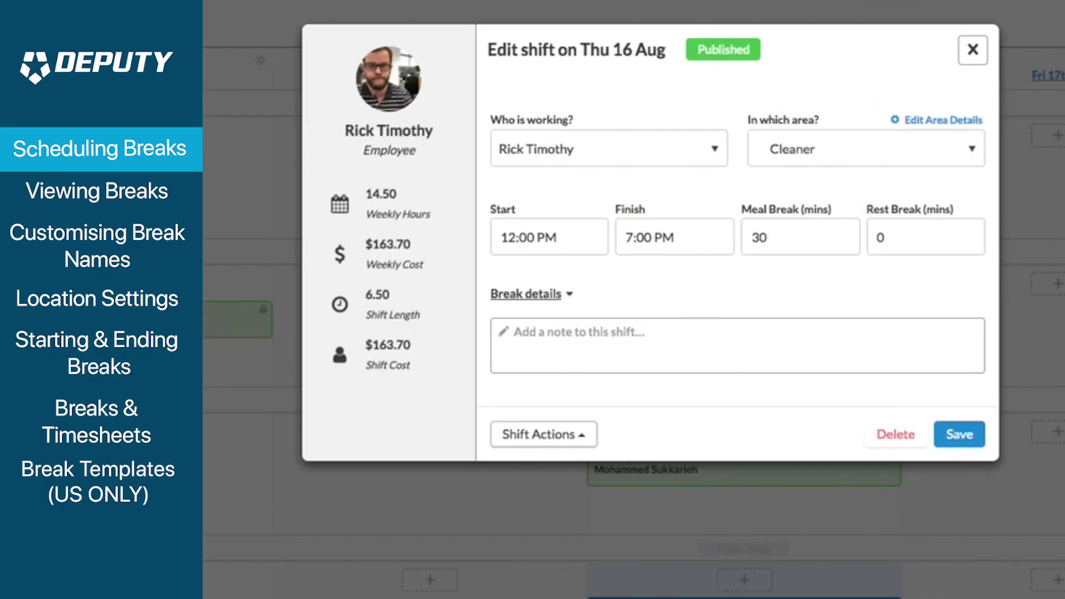
pyautogui.click(904, 247)
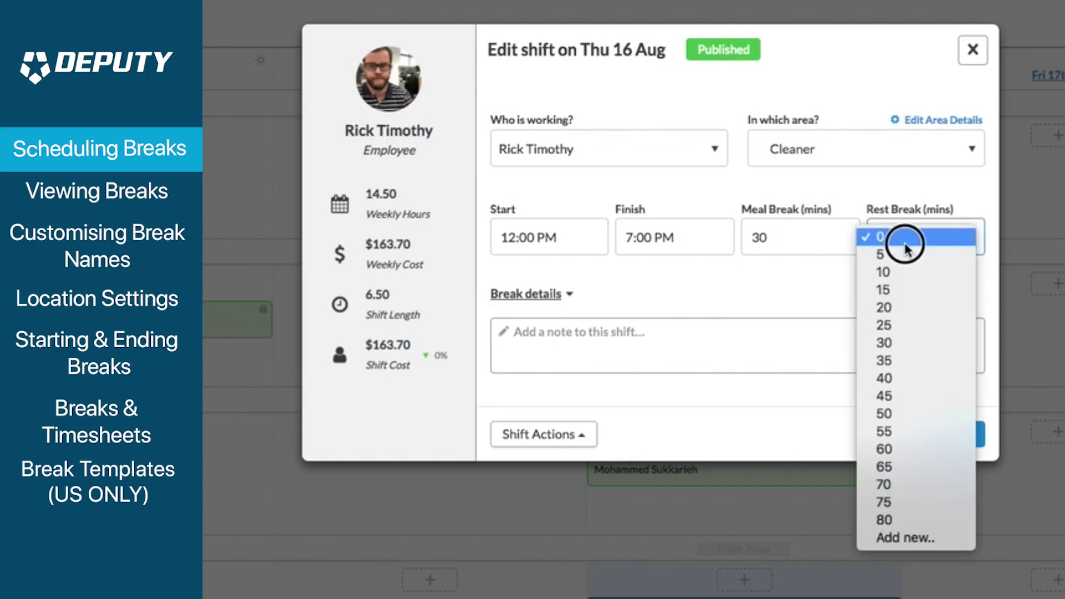
pyautogui.click(903, 289)
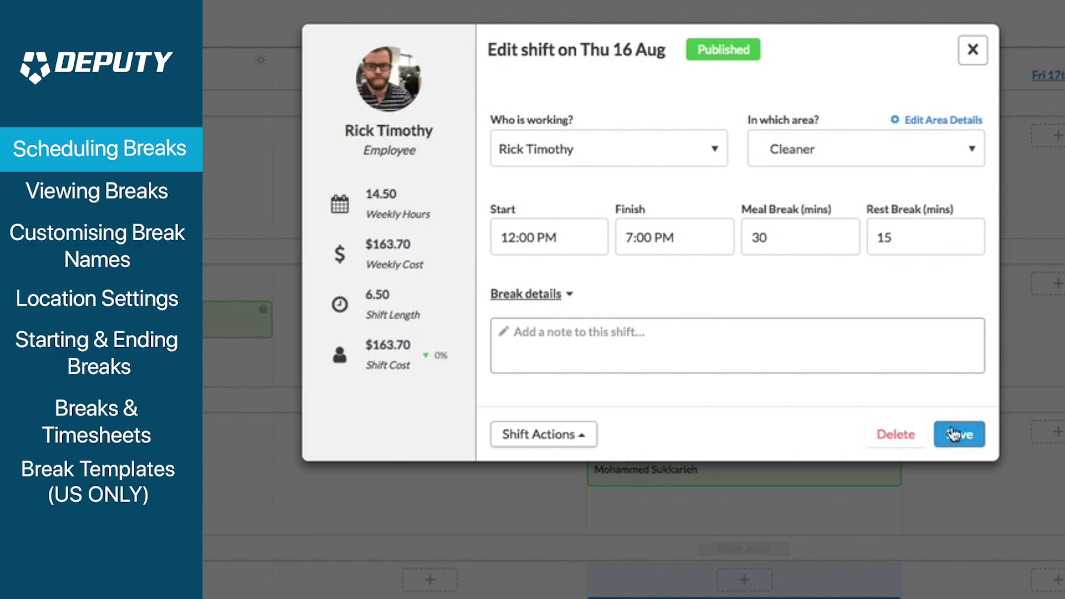
pyautogui.click(547, 304)
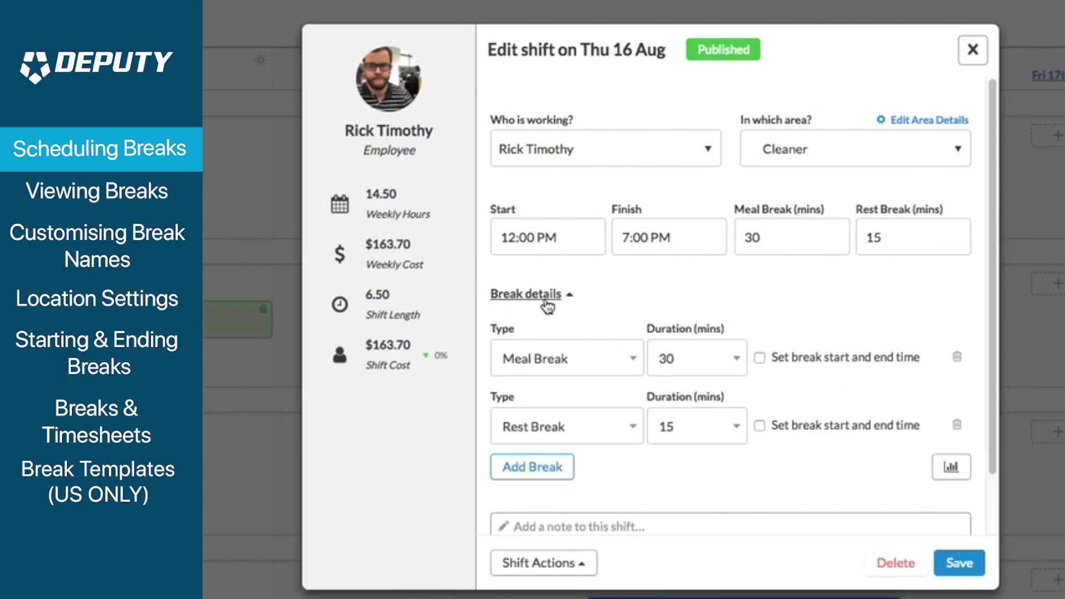
# Step: Keep the Meal Break and Rest Break types and enable set start and end times on both
pyautogui.click(612, 366)
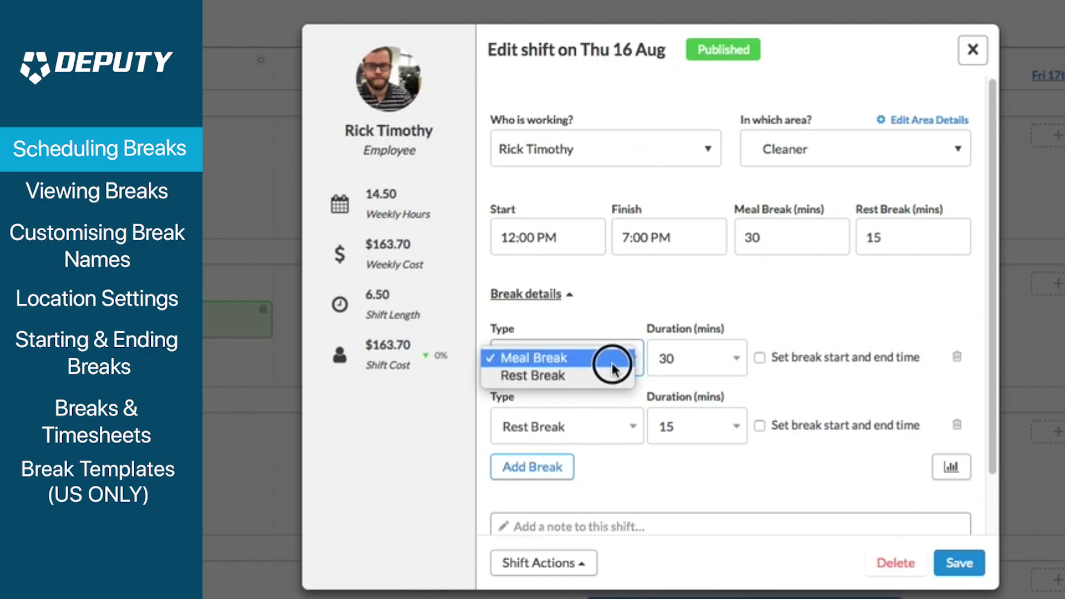
pyautogui.click(613, 367)
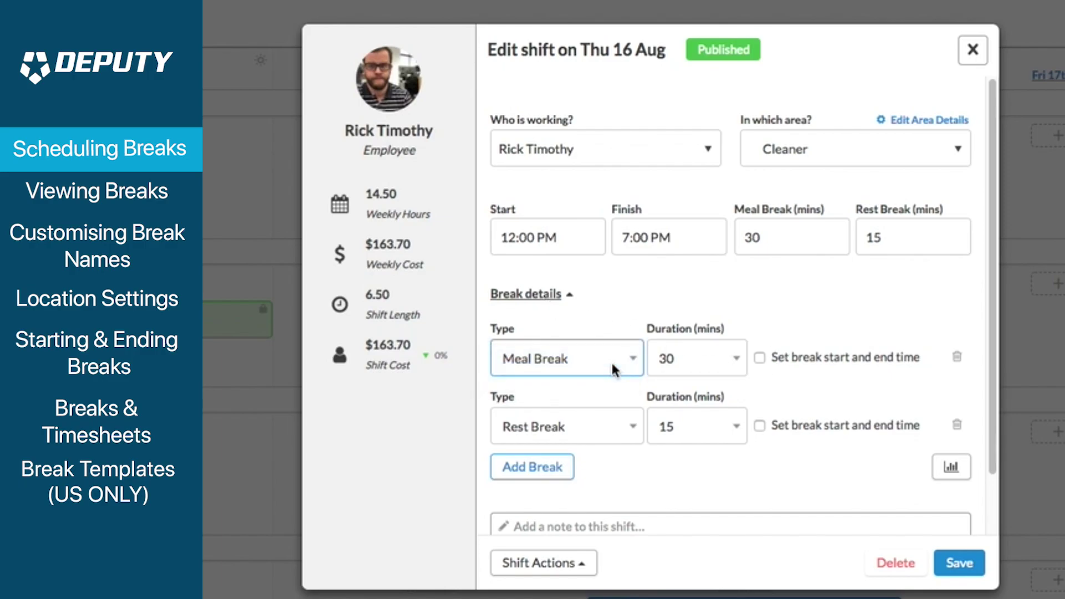
pyautogui.click(620, 428)
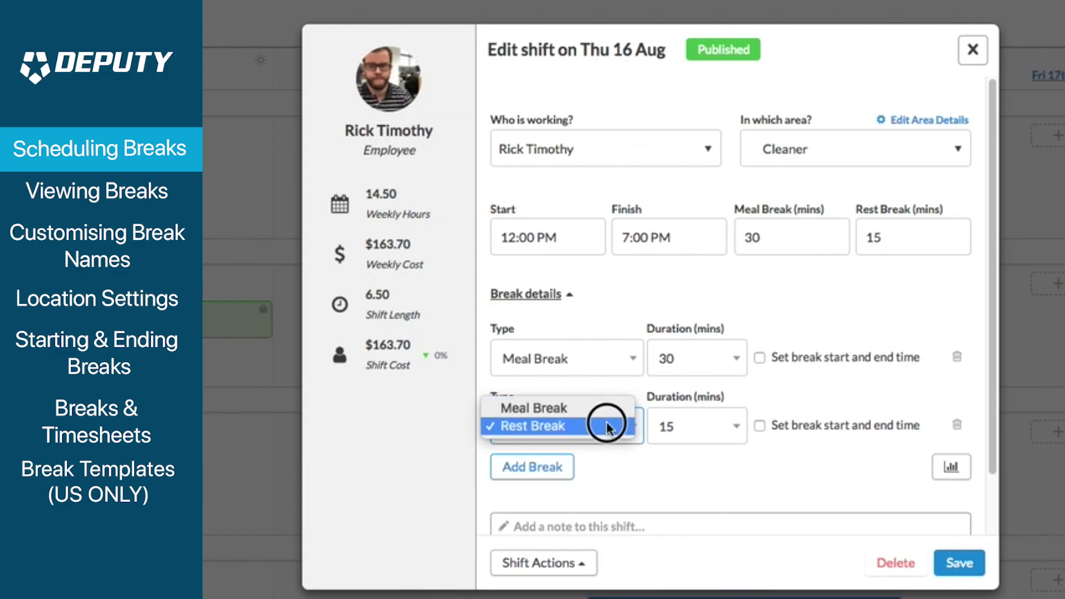
pyautogui.click(606, 427)
pyautogui.click(759, 358)
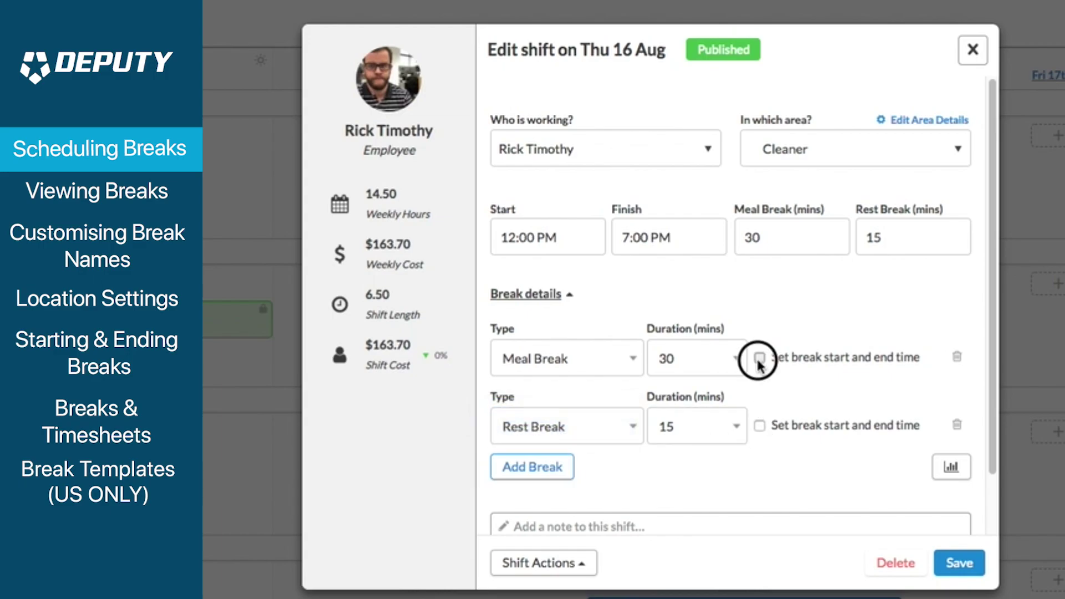
pyautogui.click(759, 425)
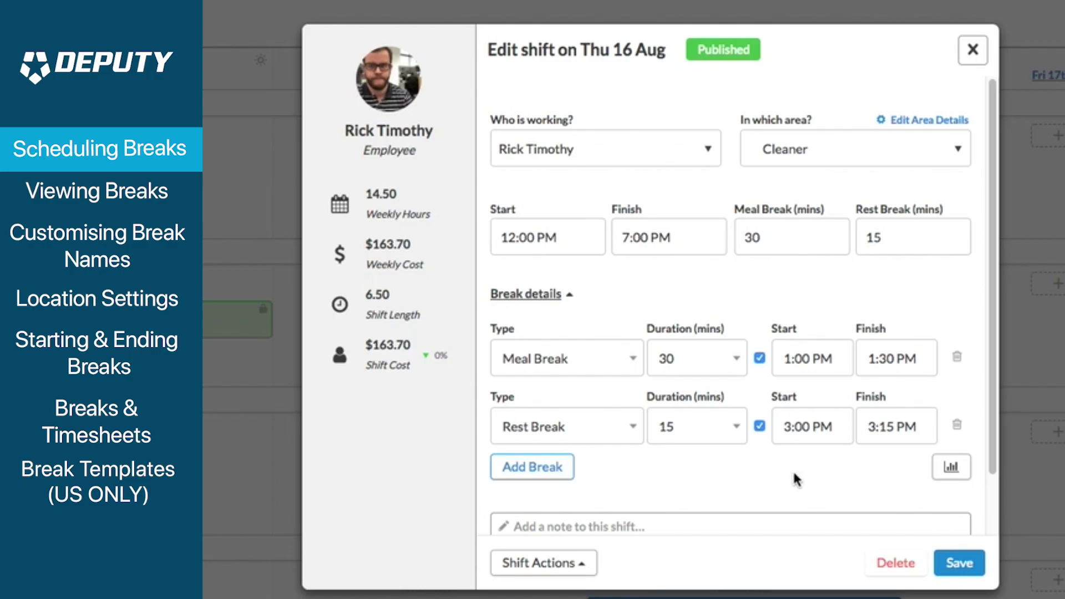
# Step: Add a third Rest Break, delete it again, and save the shift
pyautogui.click(557, 471)
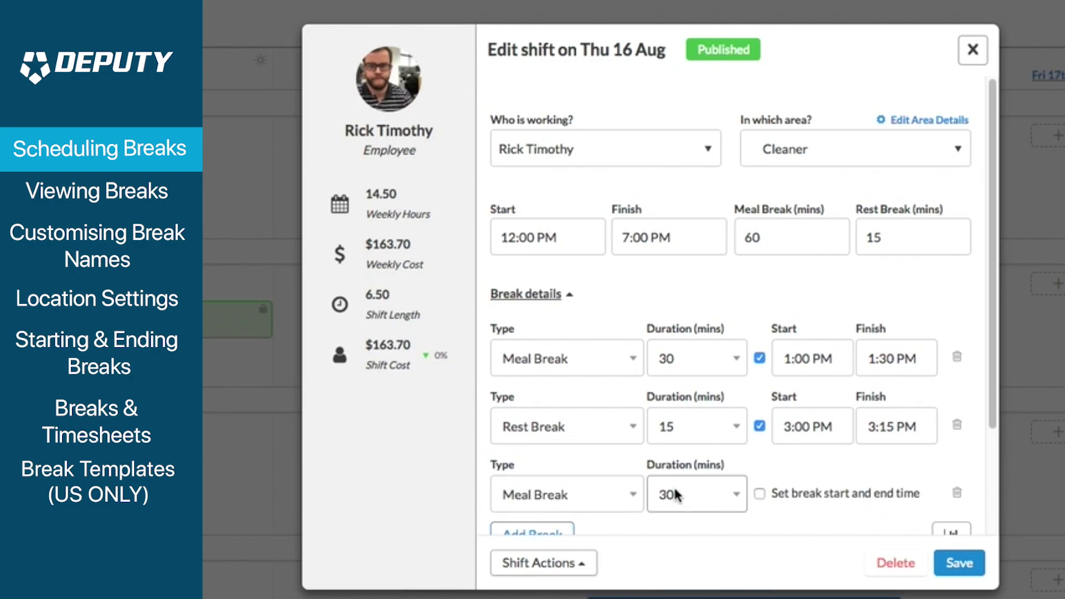
pyautogui.scroll(-1, 627, 535)
pyautogui.click(617, 466)
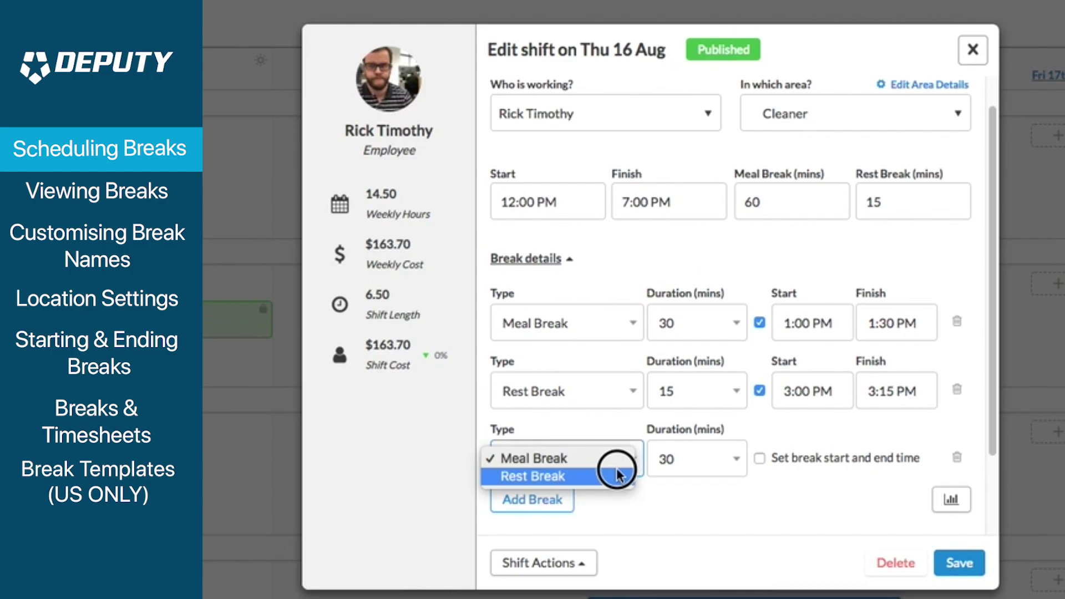
pyautogui.click(604, 478)
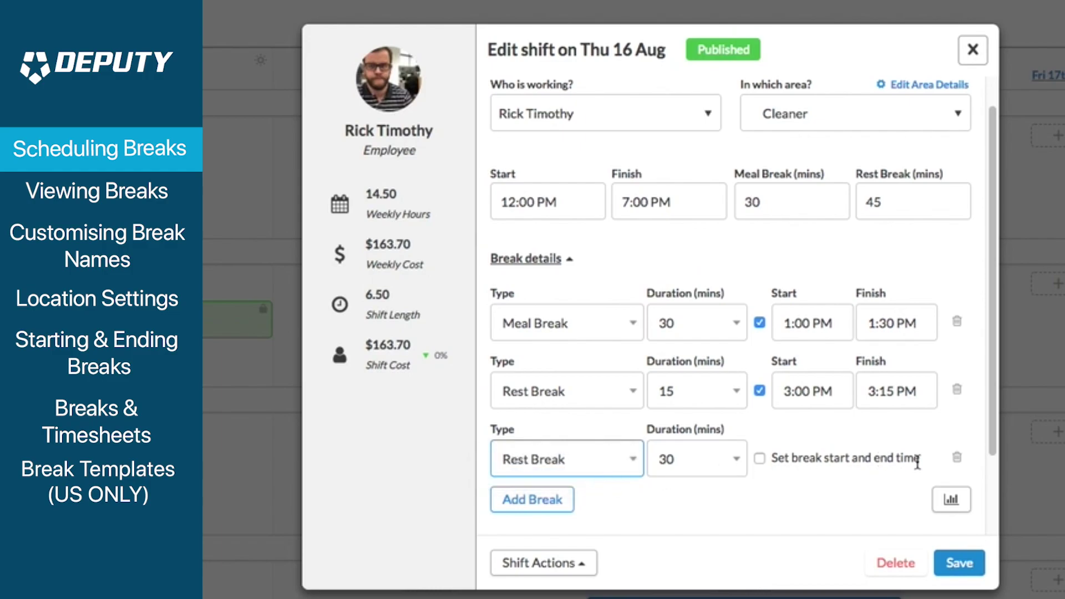
pyautogui.click(955, 459)
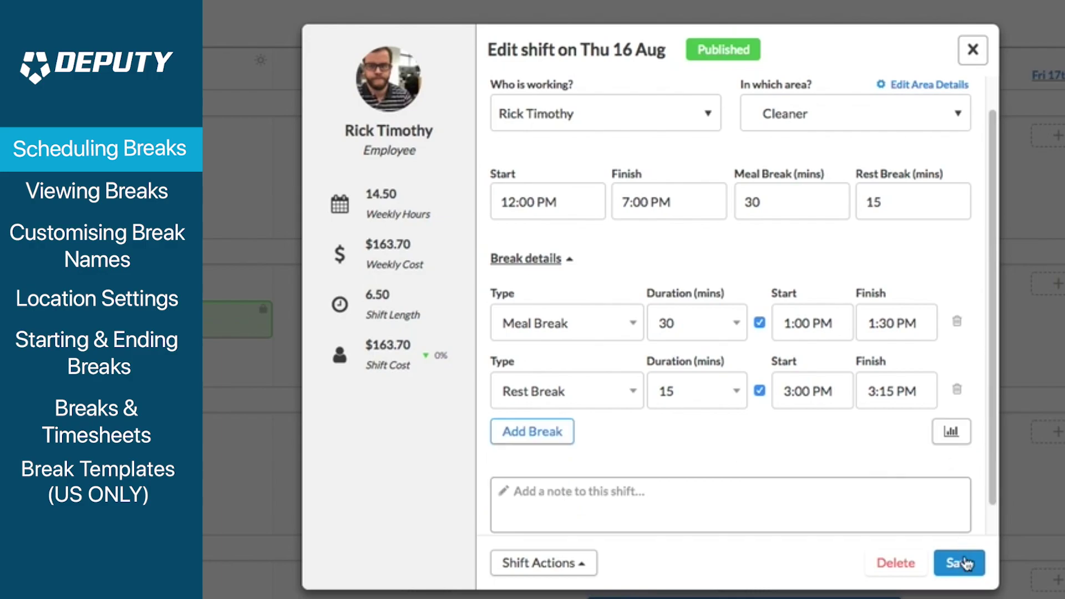
pyautogui.click(965, 563)
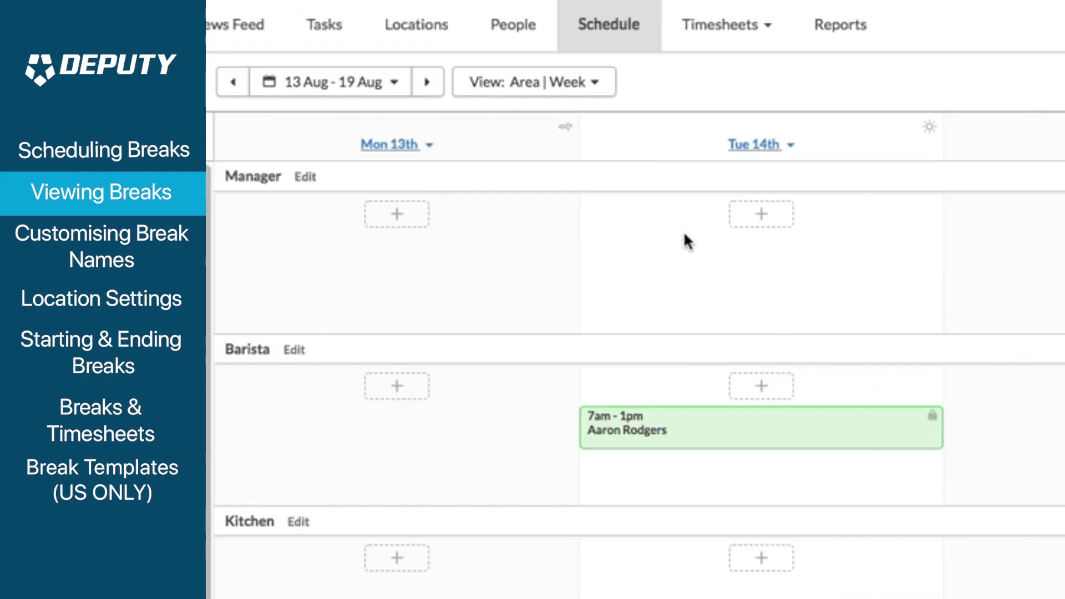
pyautogui.click(571, 86)
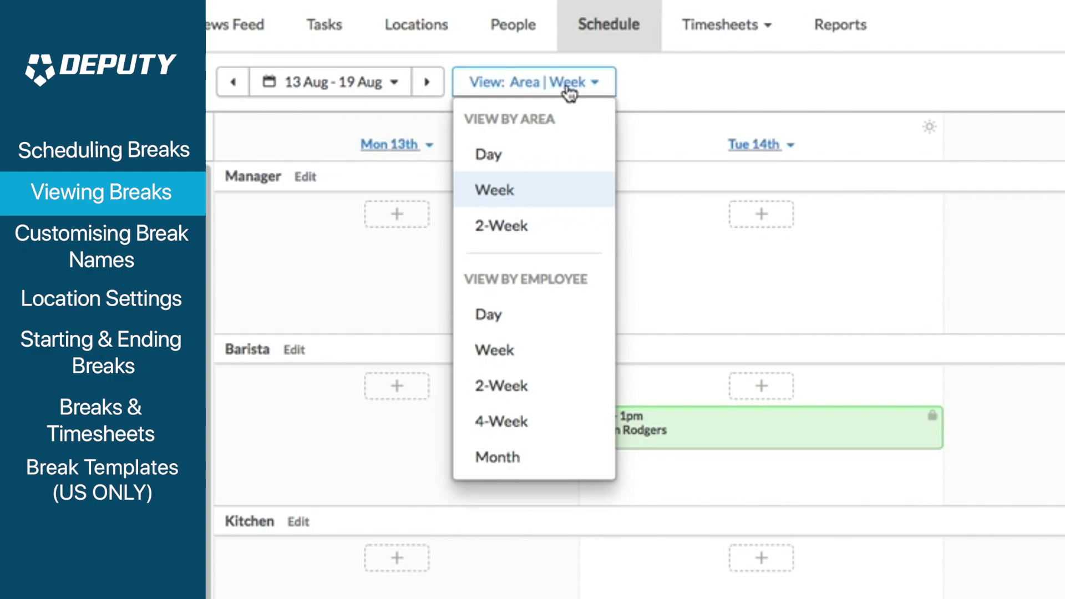
pyautogui.click(534, 159)
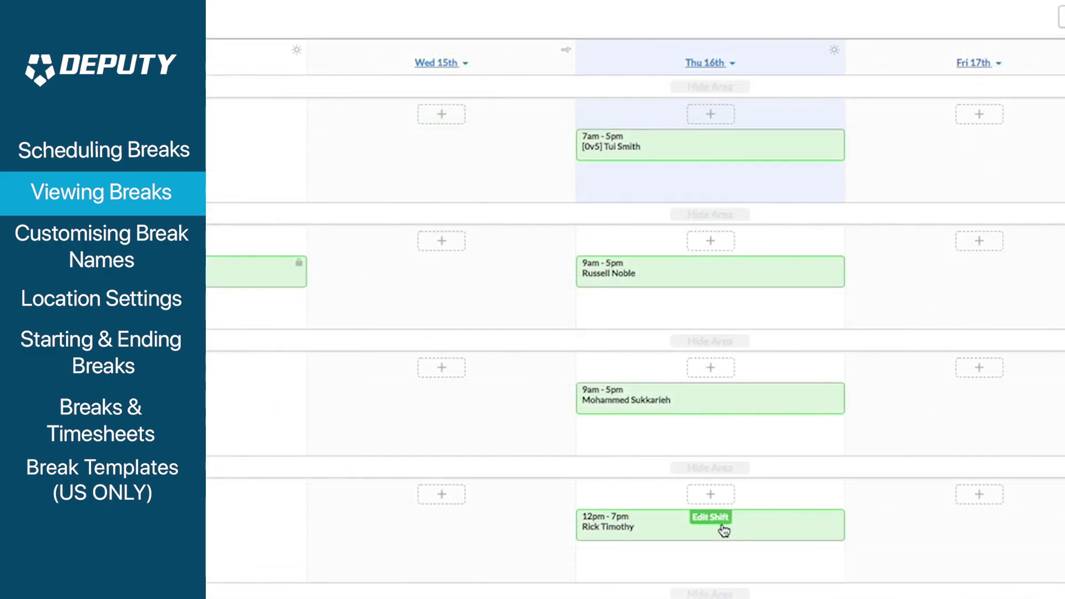
# Step: Show the break timeline chart for the 12pm–7pm cleaner shift's meal and rest breaks
pyautogui.click(724, 530)
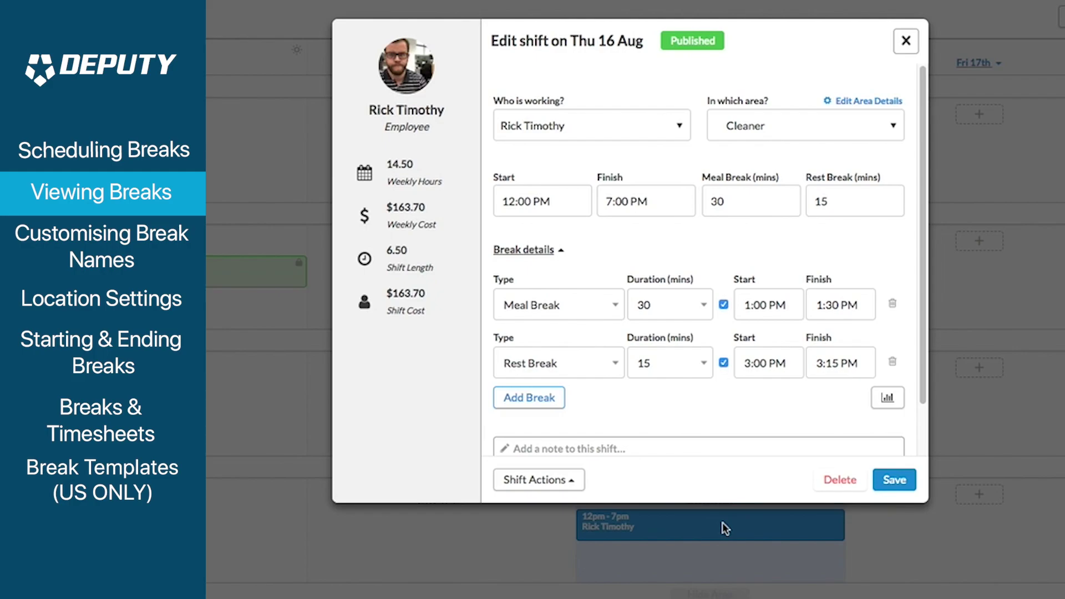
pyautogui.click(897, 409)
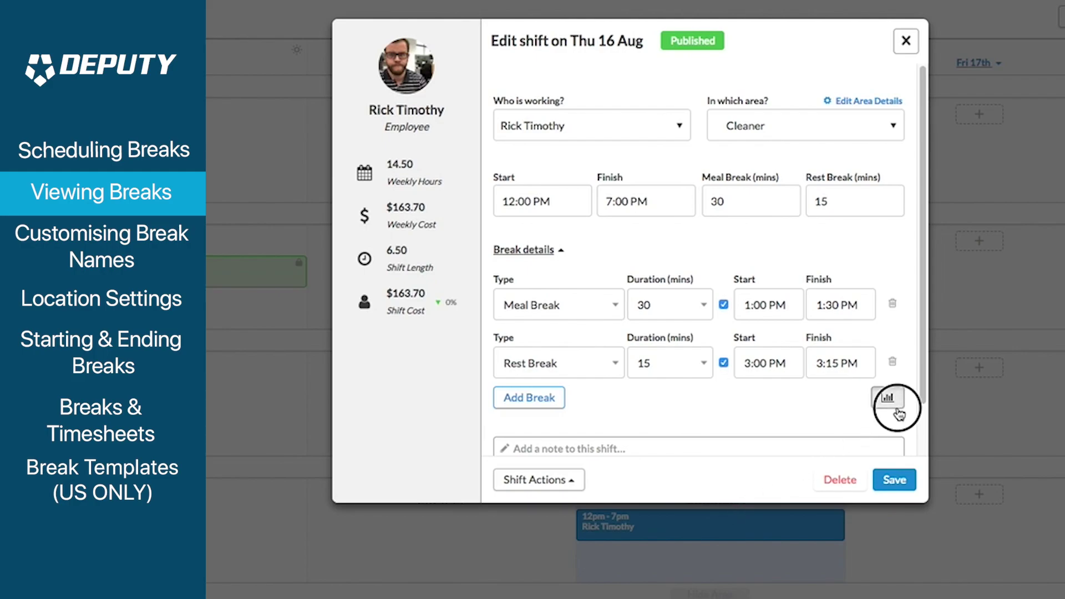
pyautogui.scroll(-5, 896, 410)
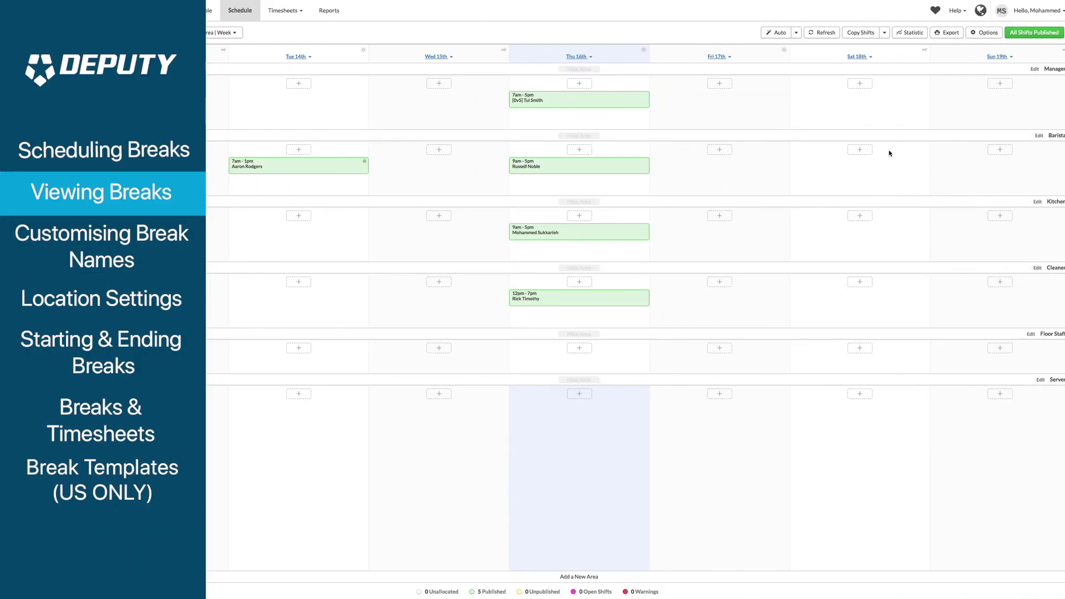
# Step: In Global Settings break names, replace Meal with Lunch and Rest with Mandatory
pyautogui.click(1051, 13)
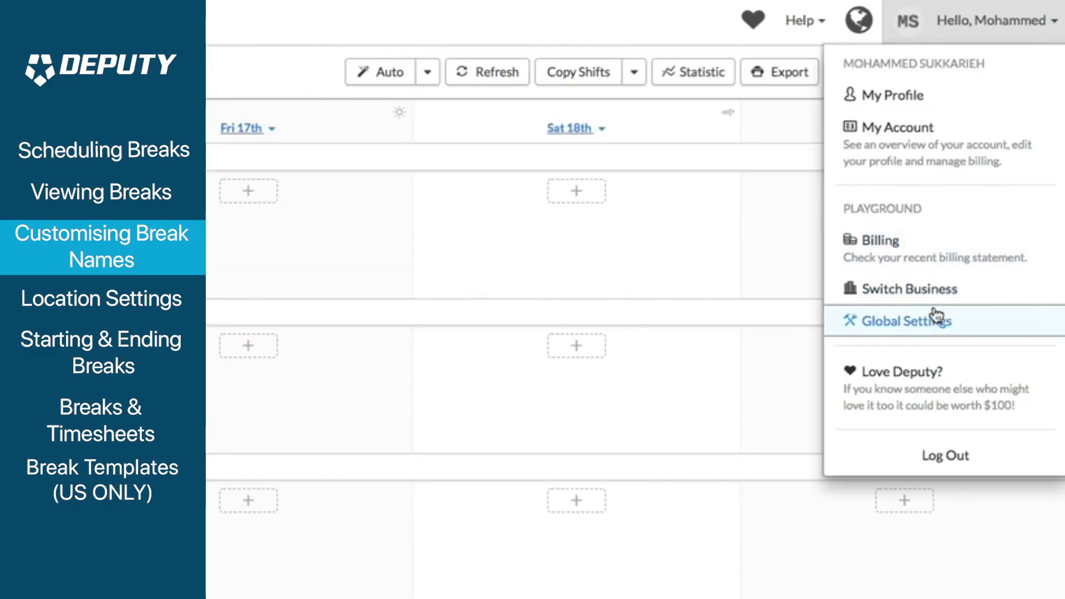
pyautogui.click(924, 327)
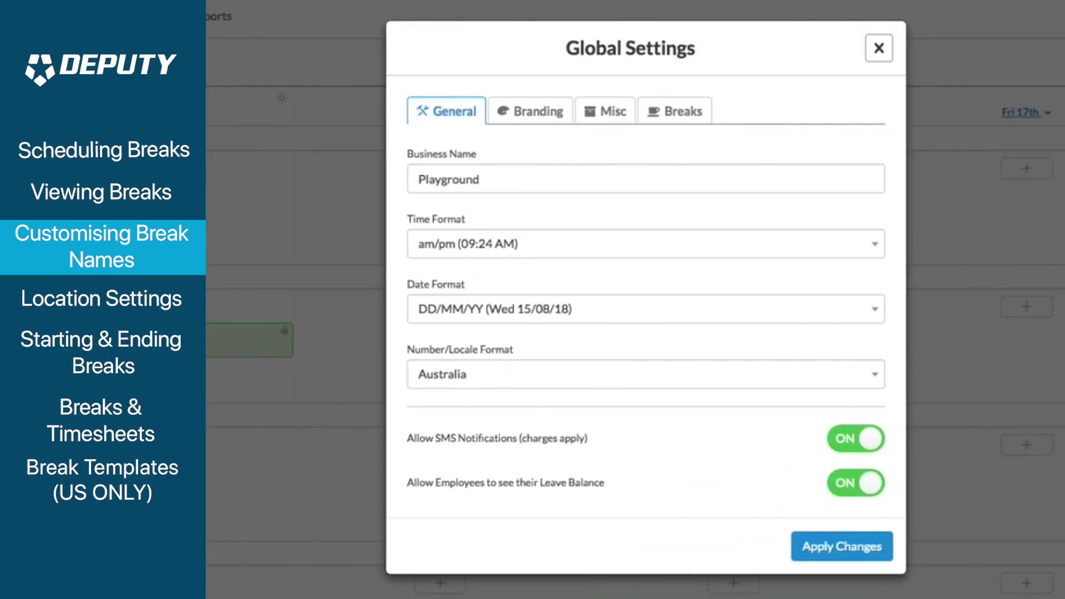
pyautogui.click(690, 115)
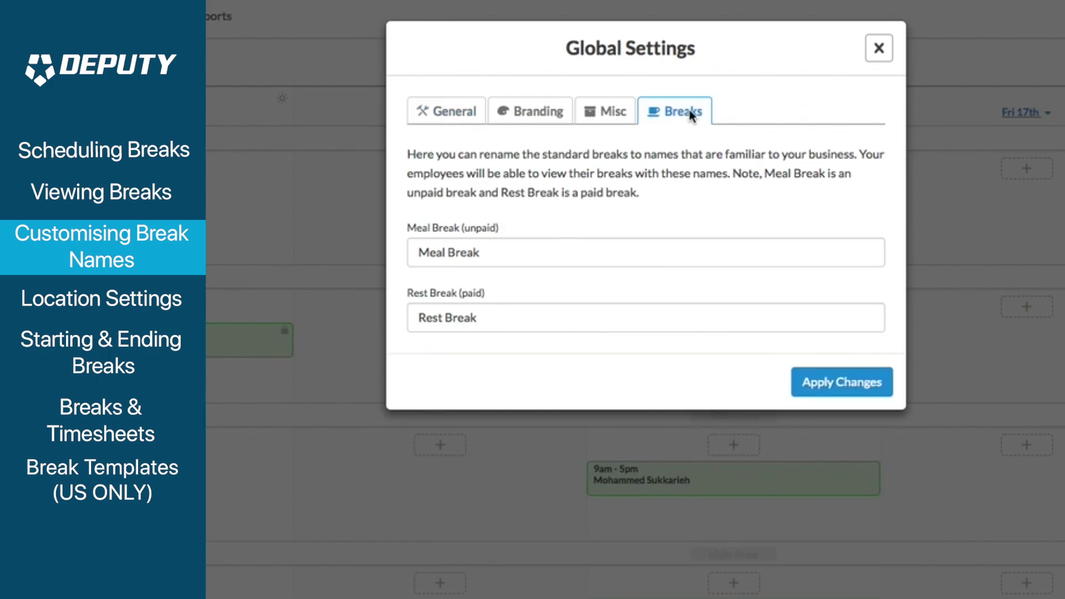
pyautogui.click(444, 253)
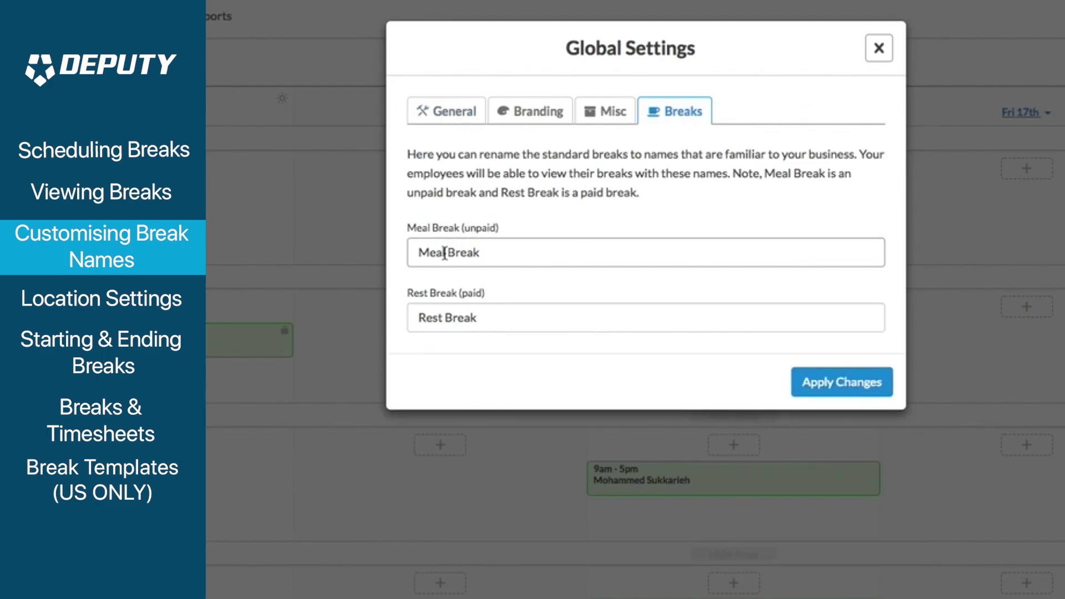
pyautogui.doubleClick(443, 252)
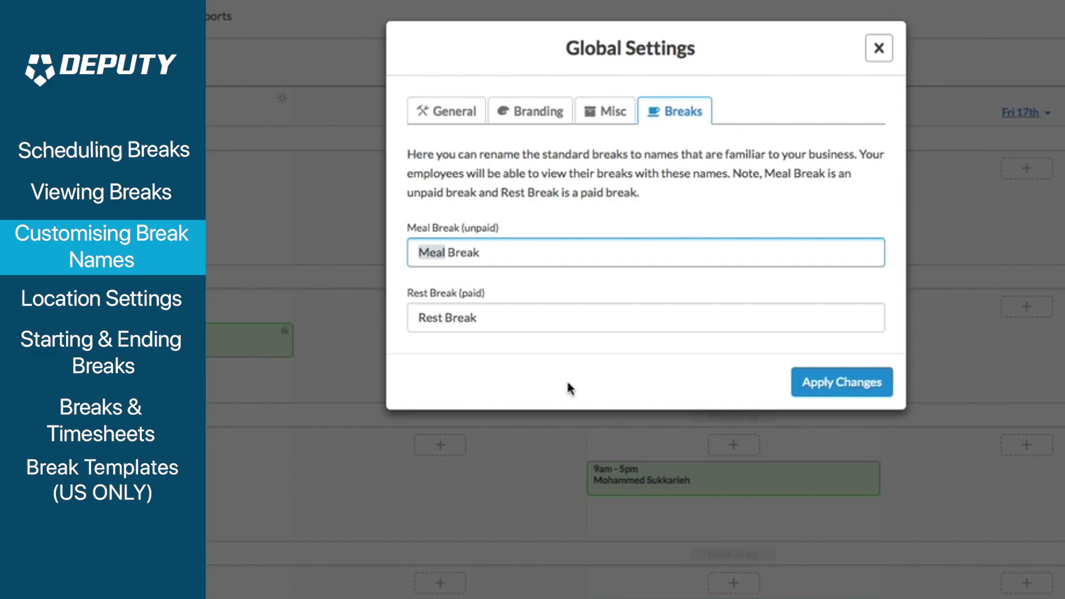
pyautogui.write('Lunch')
pyautogui.doubleClick(430, 317)
pyautogui.write('Mandatory')
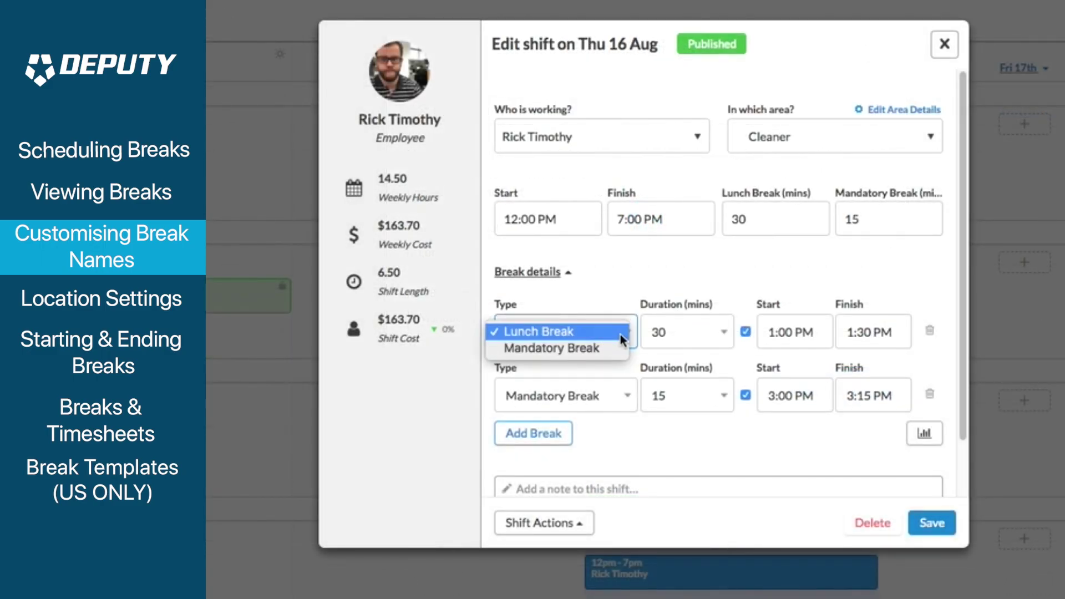
pyautogui.click(603, 336)
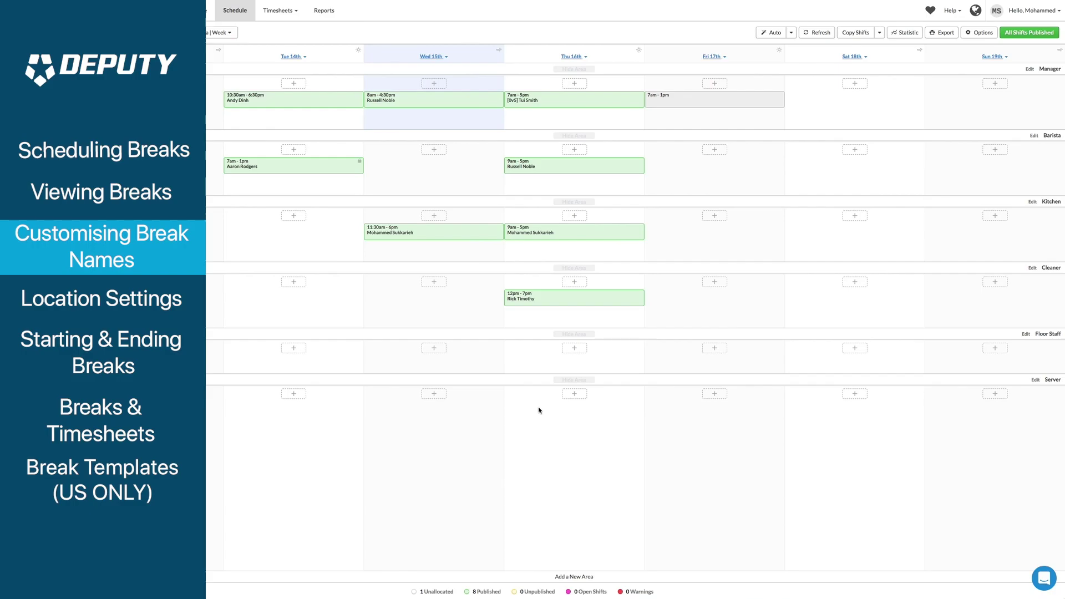
# Step: Set The Coffee Shop's early clock-in allowance to 10 minutes in its timesheet settings
pyautogui.click(624, 35)
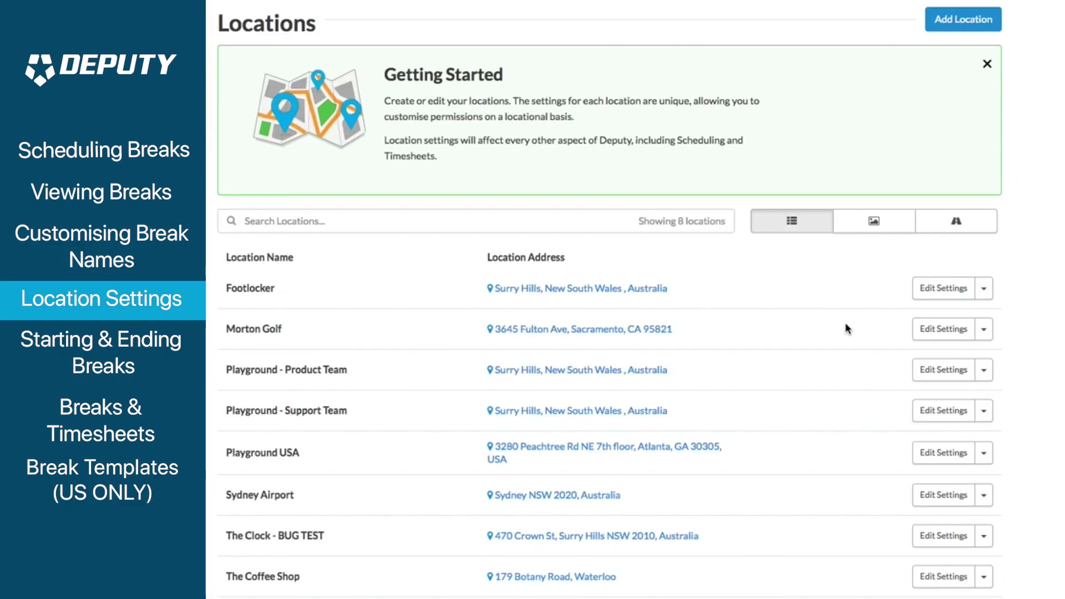
pyautogui.click(968, 587)
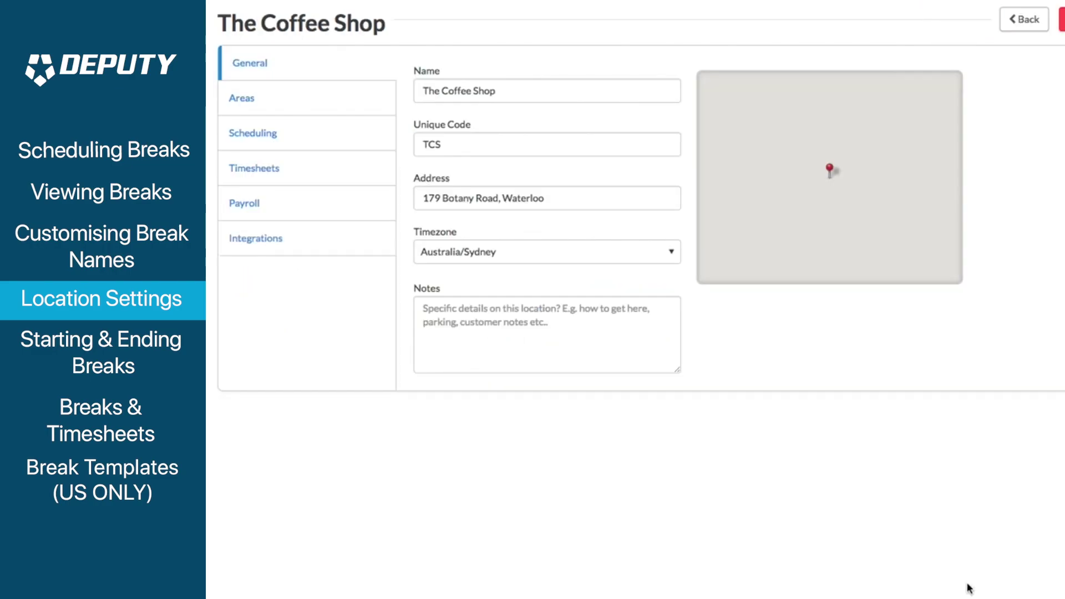
pyautogui.click(285, 179)
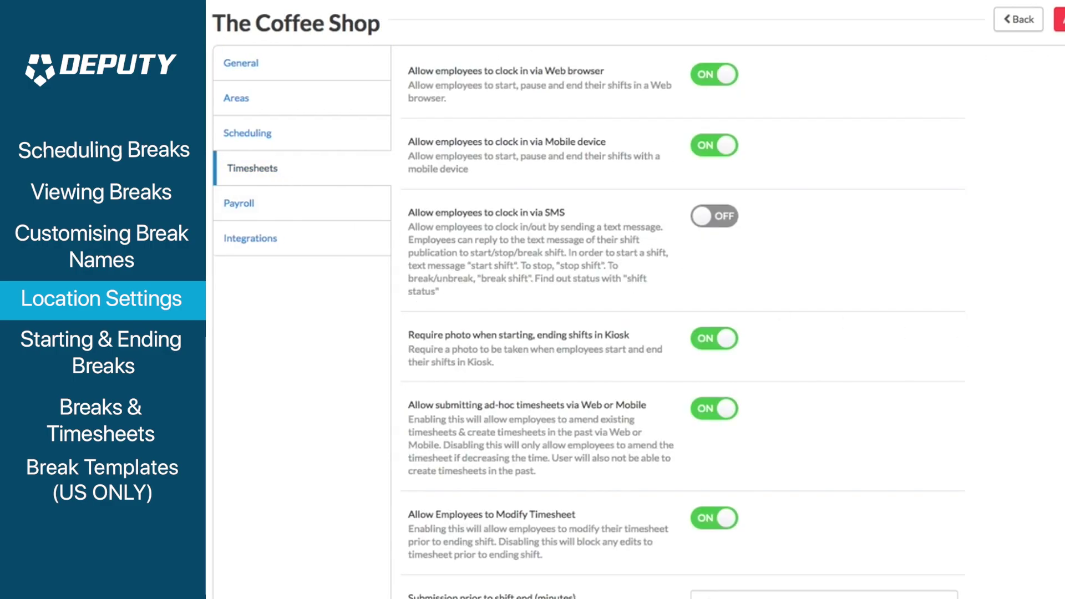
pyautogui.scroll(-6, 340, 209)
pyautogui.scroll(-5, 682, 300)
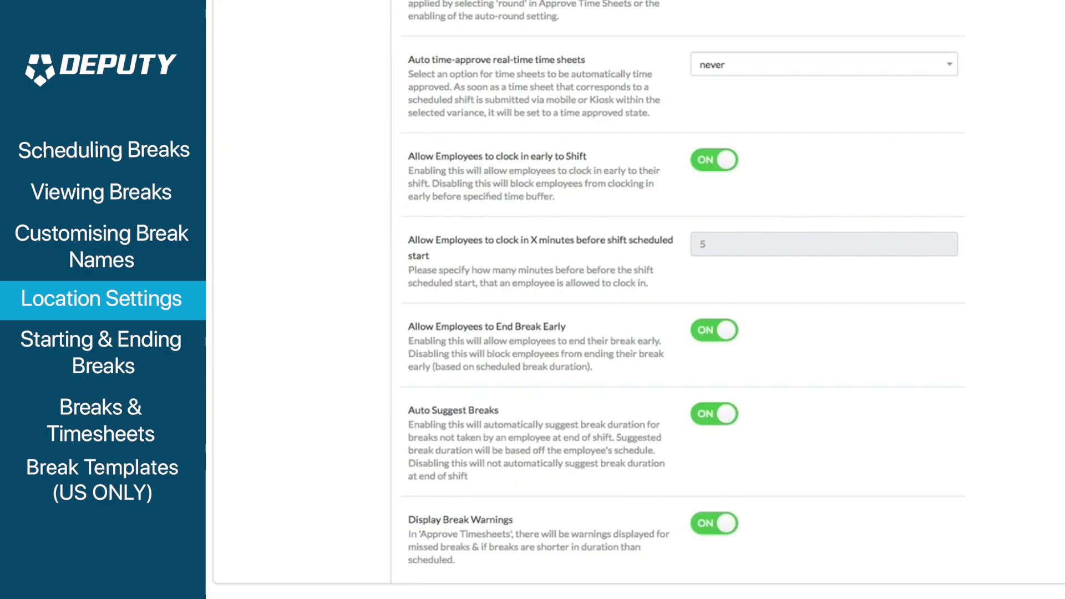
pyautogui.click(727, 165)
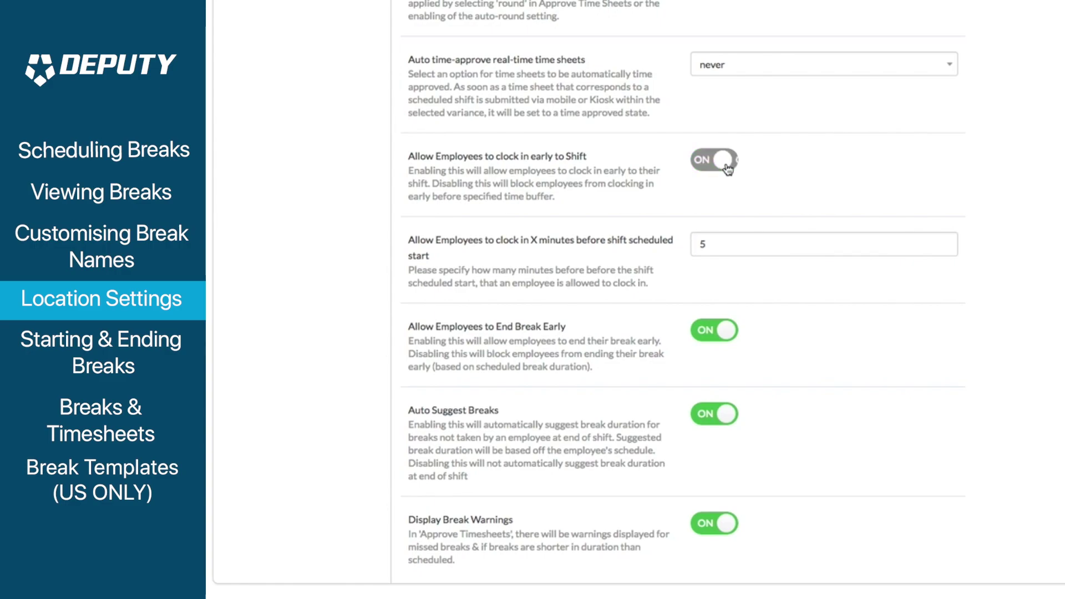
pyautogui.click(721, 248)
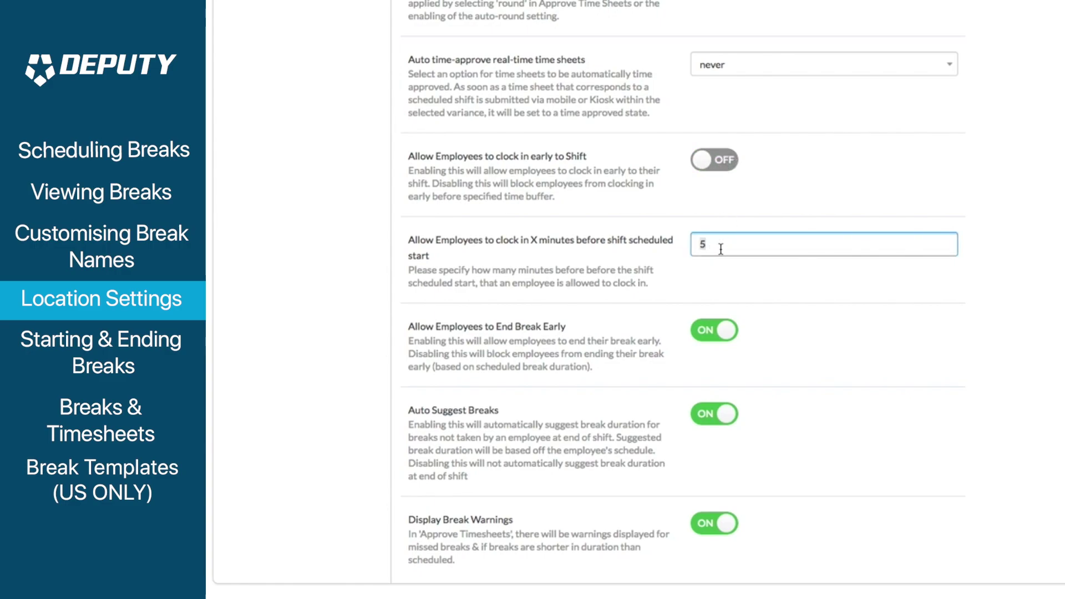
pyautogui.write('10')
pyautogui.click(824, 211)
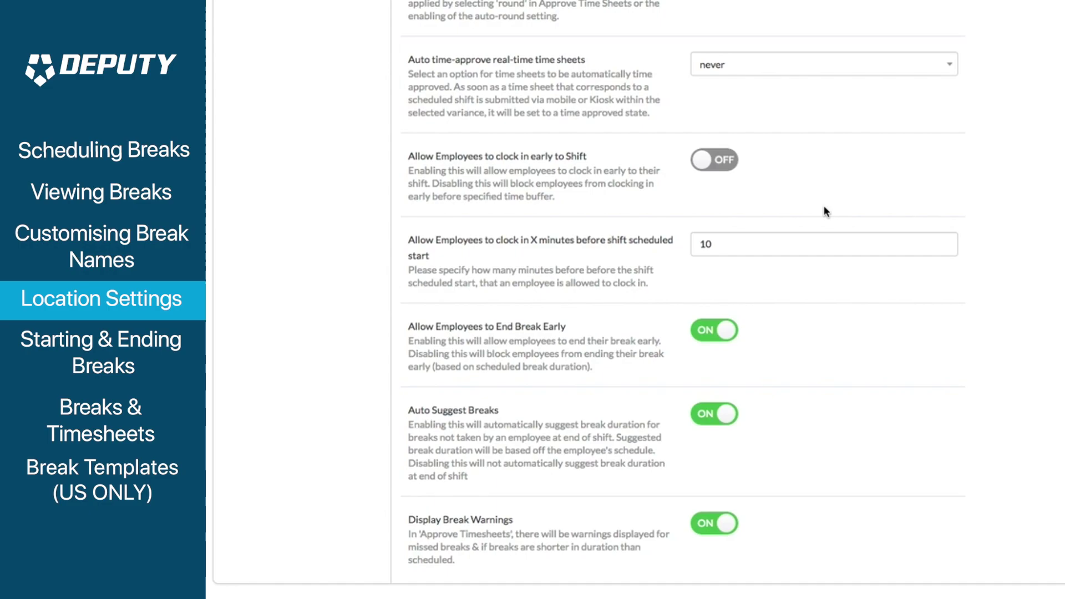
pyautogui.click(715, 162)
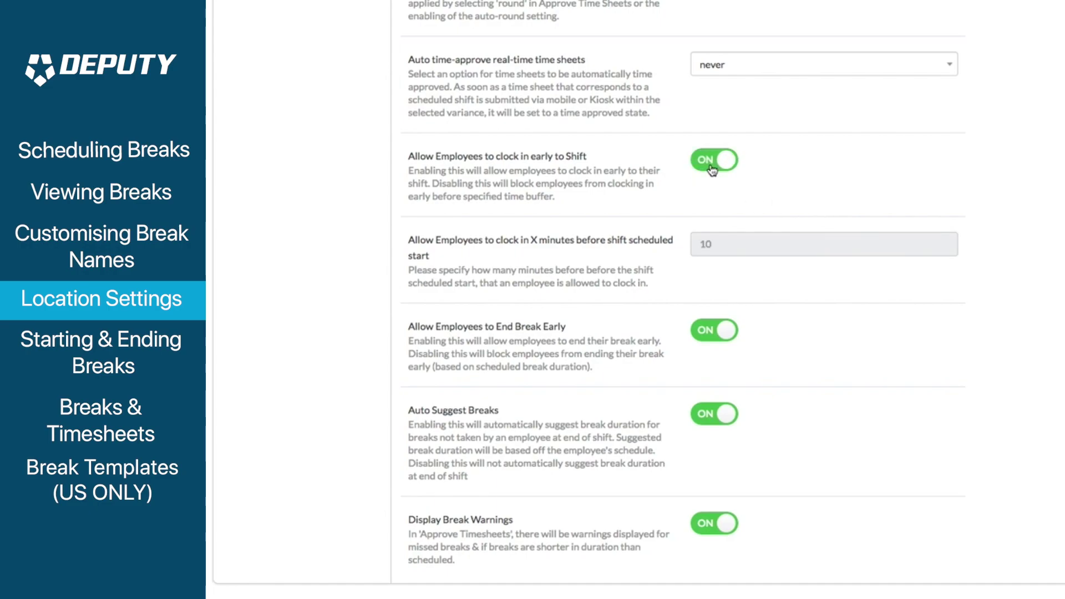
# Step: Review the end-breaks-early and break-suggestion options and turn Display Break Warnings off
pyautogui.click(731, 343)
pyautogui.click(731, 344)
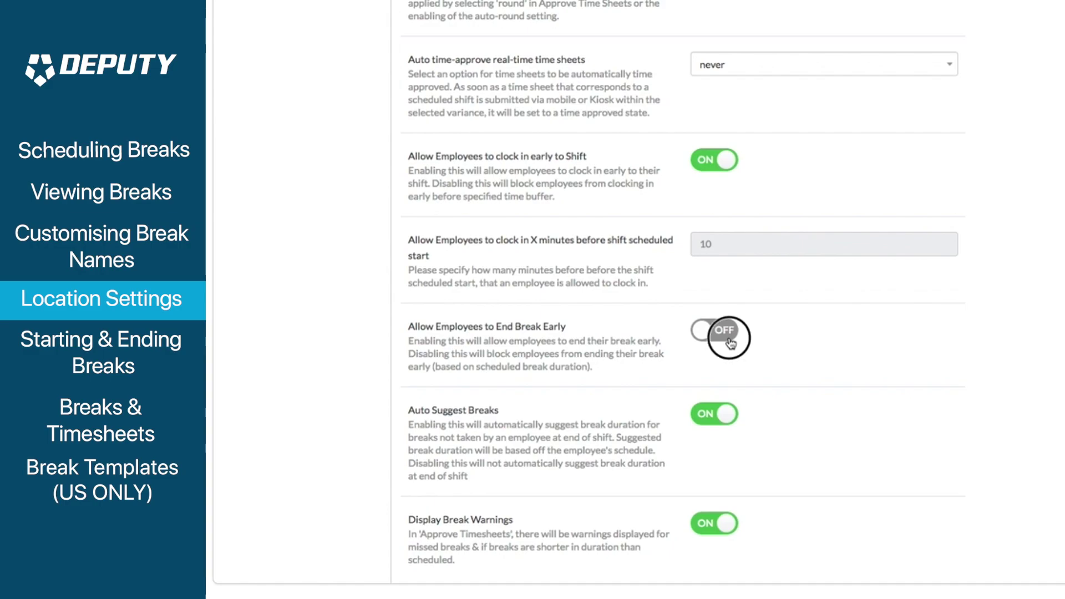
pyautogui.click(732, 420)
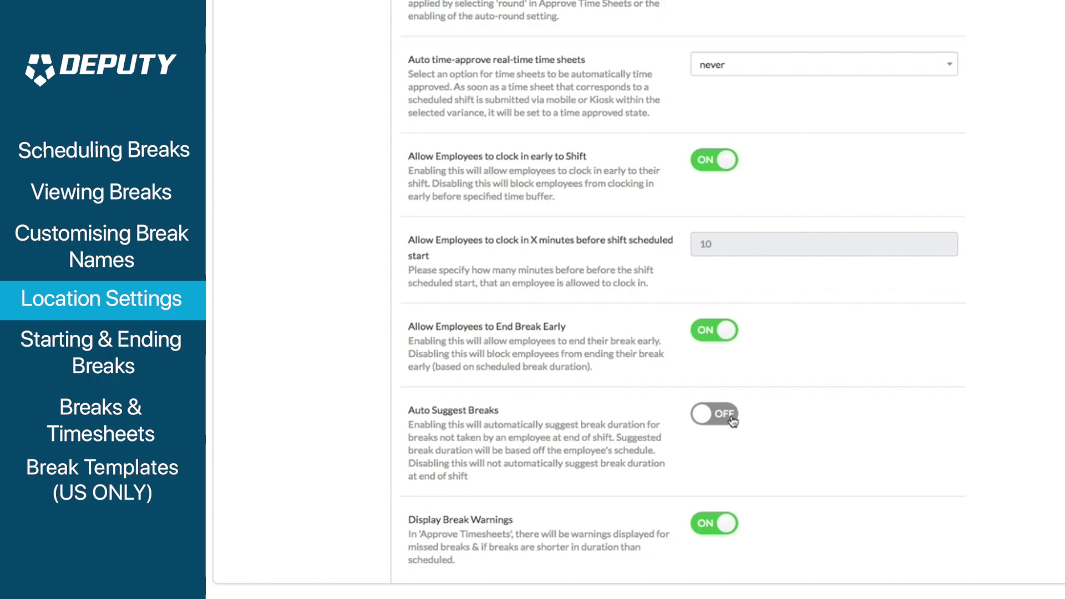
pyautogui.click(732, 420)
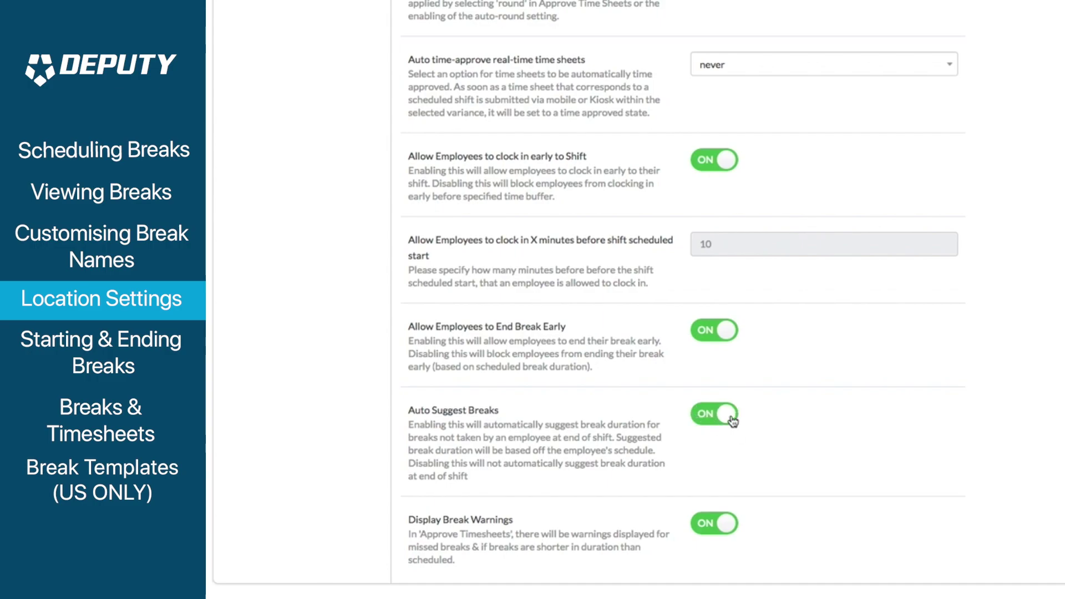
pyautogui.click(736, 531)
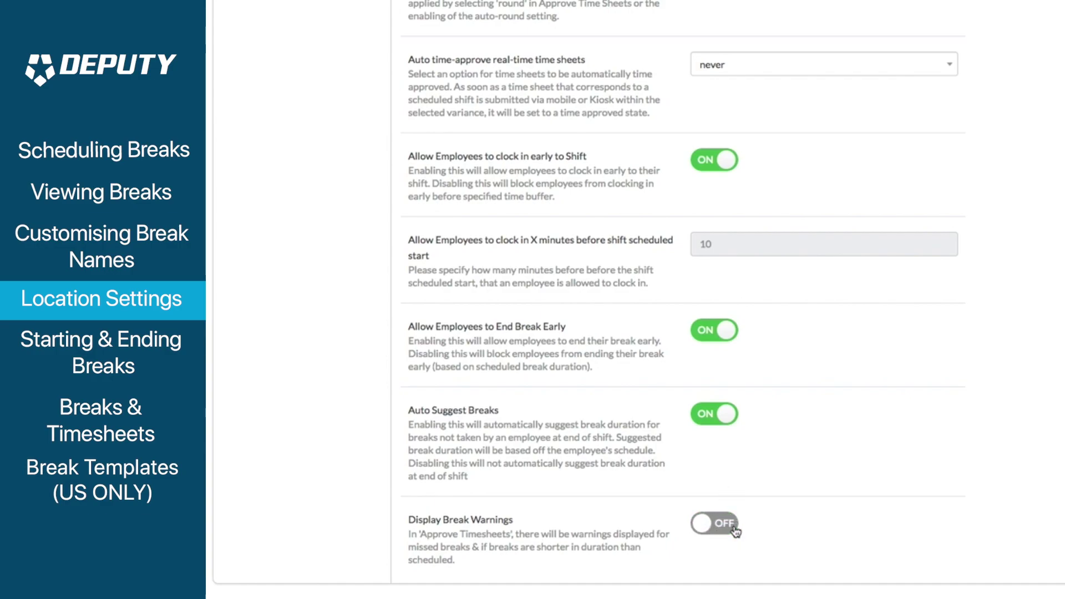
pyautogui.click(735, 532)
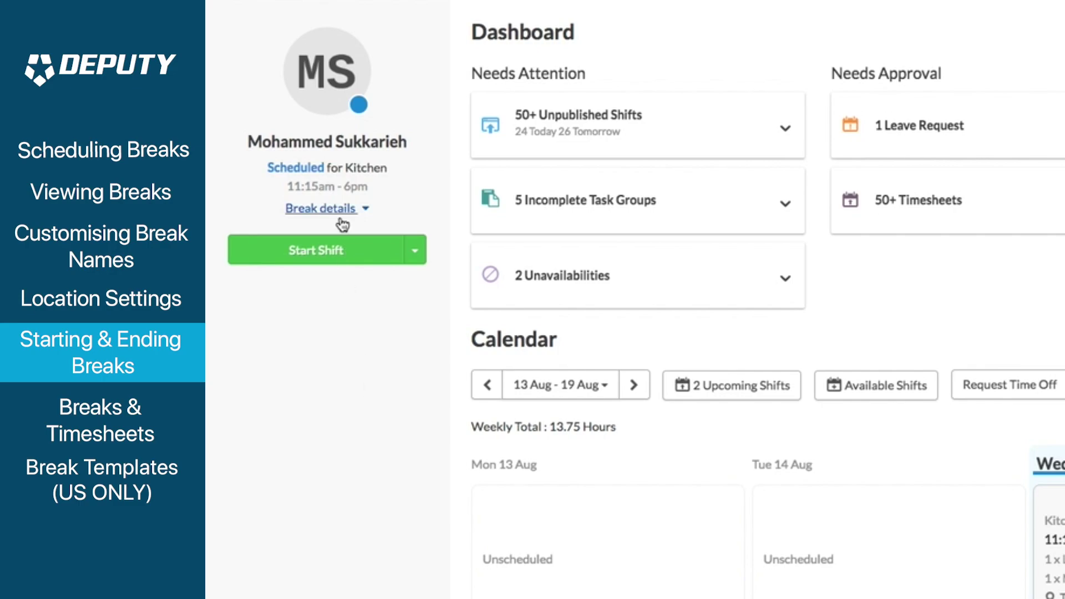
# Step: Show the break details of the employee's current shift on the Dashboard
pyautogui.click(374, 216)
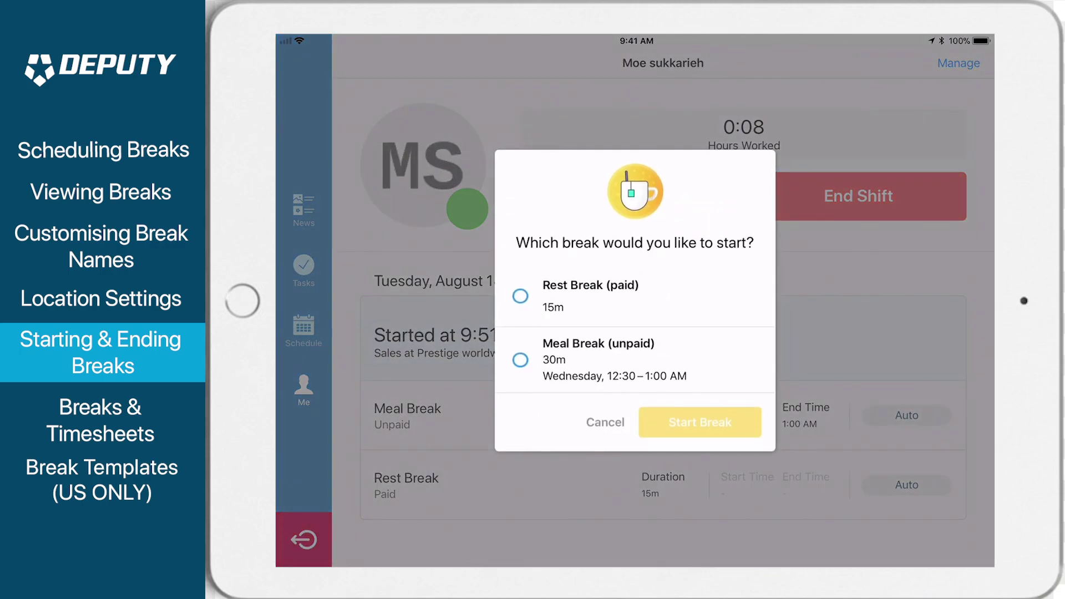
# Step: Start the unpaid Meal Break on the in-progress shift
pyautogui.click(521, 296)
pyautogui.click(520, 360)
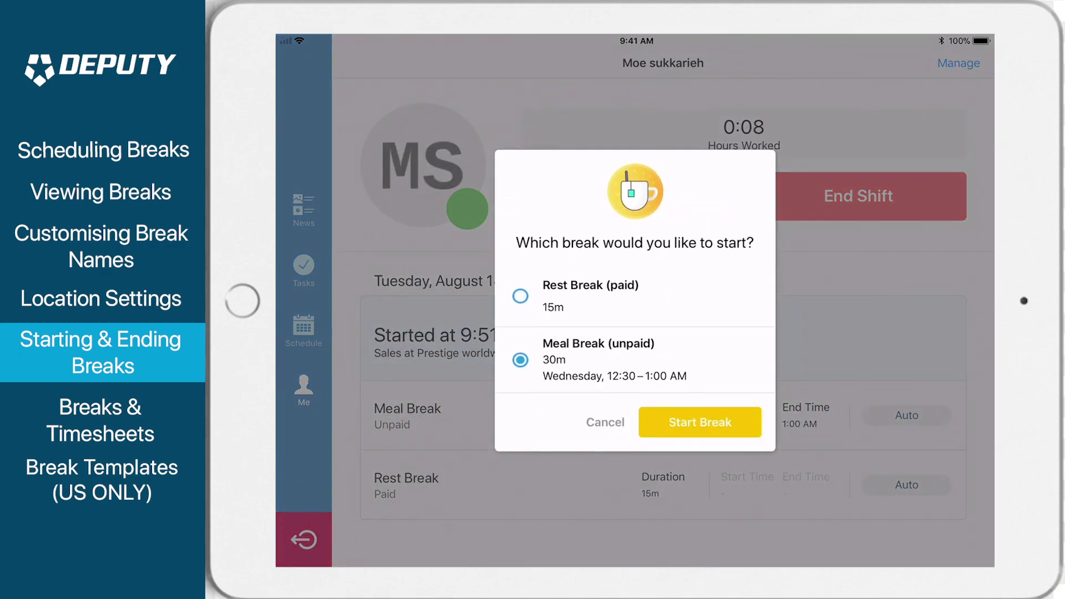
pyautogui.click(700, 422)
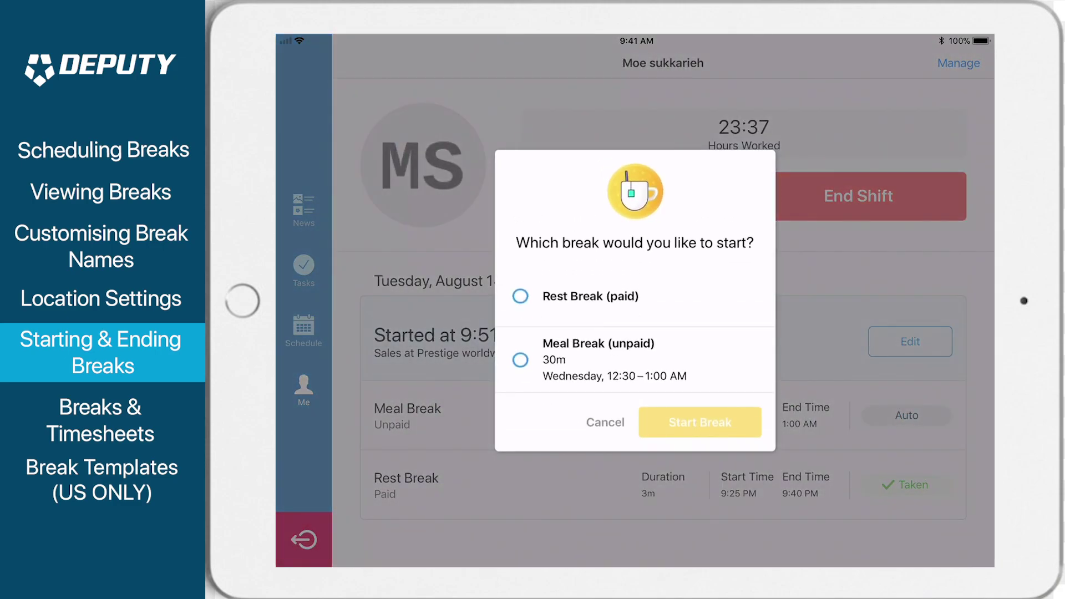
# Step: Start a paid Rest Break, then start another paid Rest Break
pyautogui.click(520, 295)
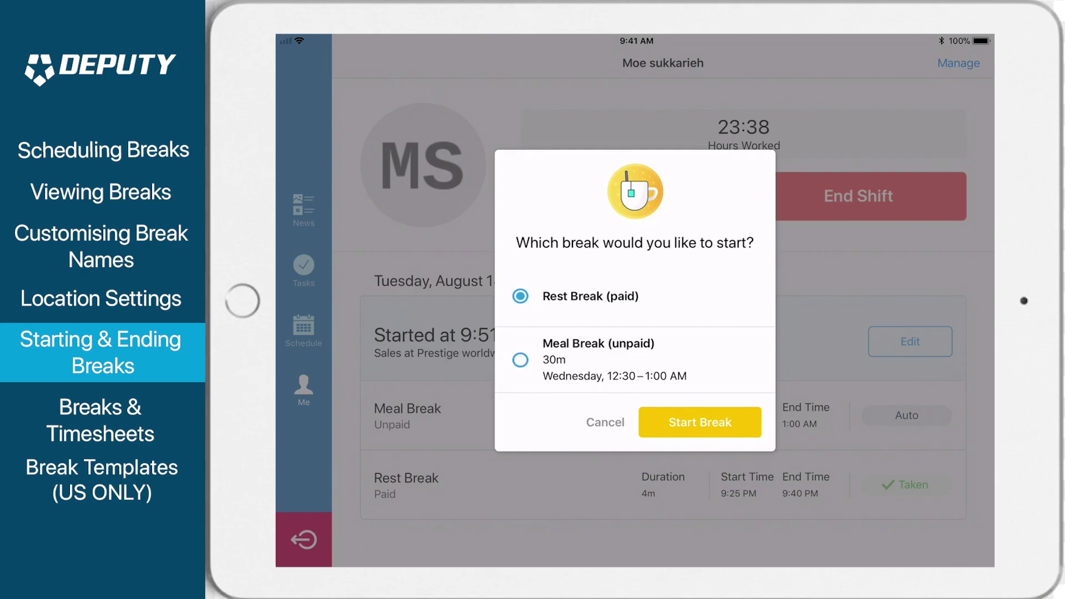
pyautogui.click(700, 422)
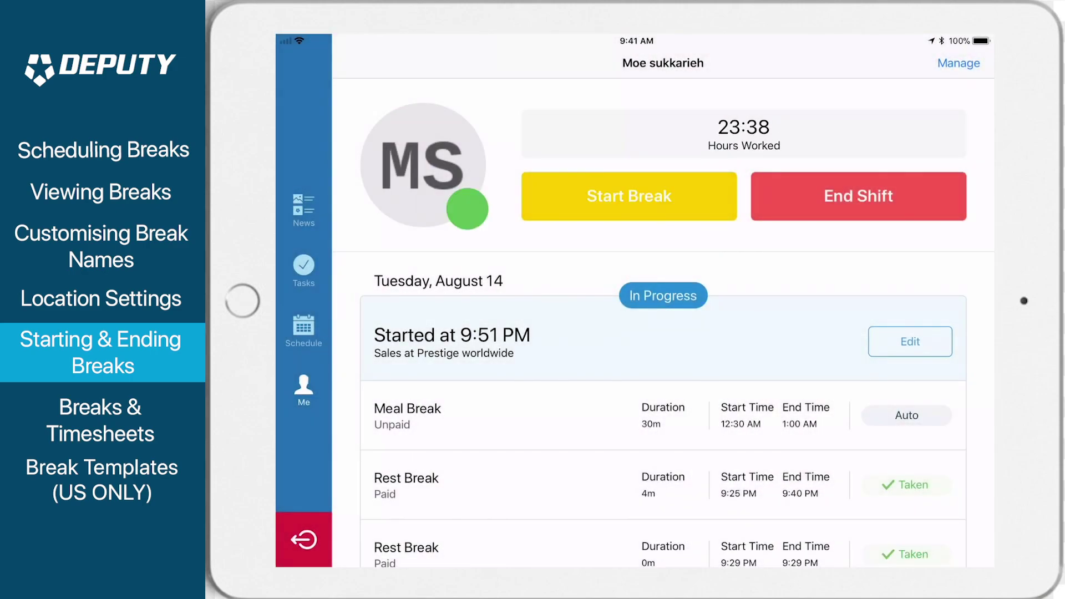
pyautogui.click(629, 196)
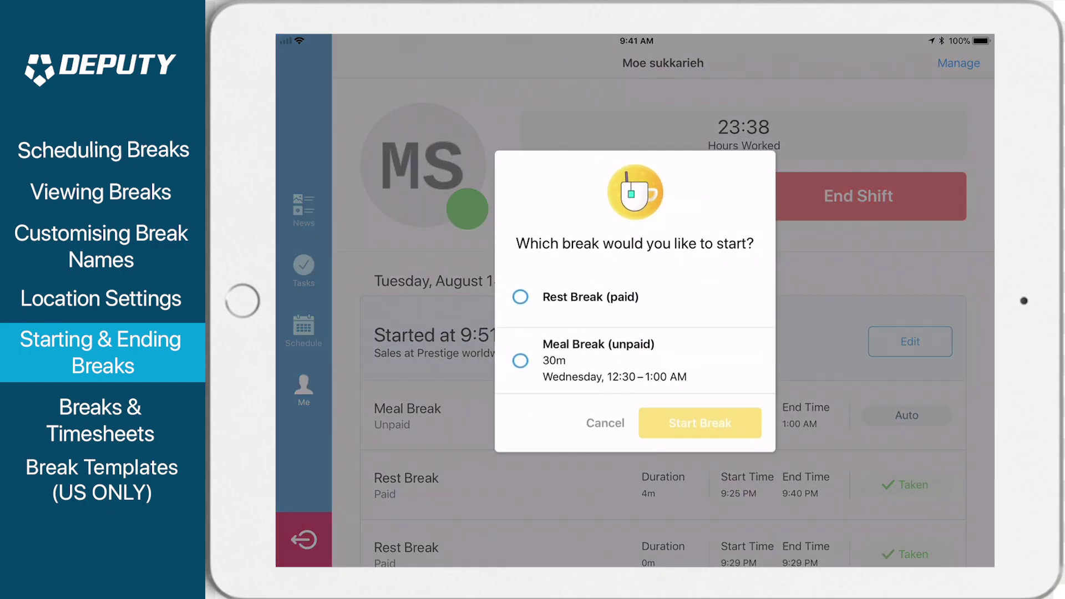
pyautogui.click(520, 295)
pyautogui.click(700, 422)
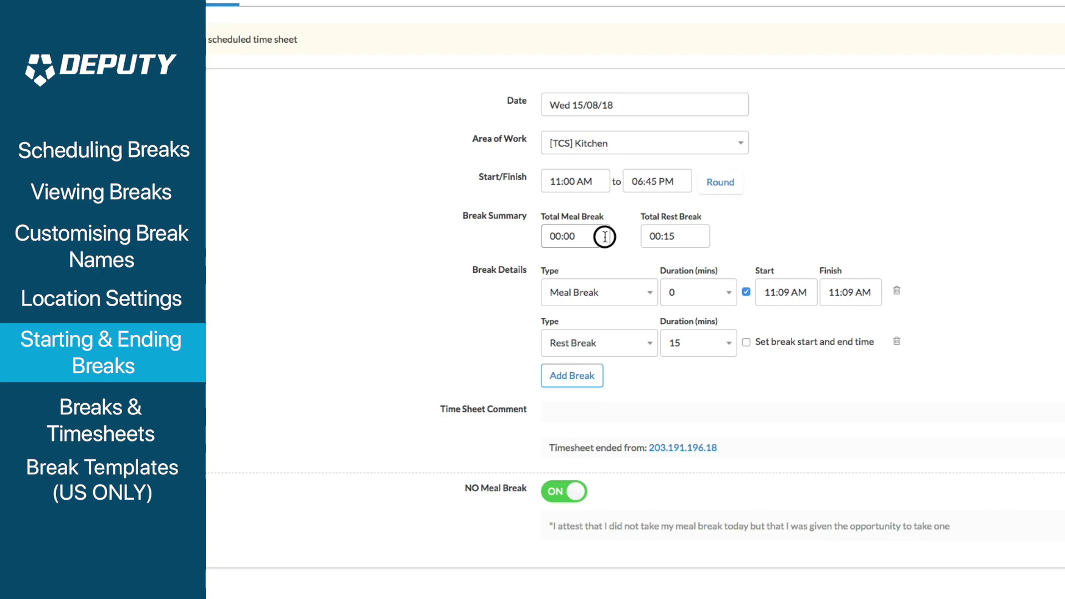
# Step: Set the total meal break to 00:30 starting at 1:00 PM
pyautogui.click(605, 236)
pyautogui.click(579, 298)
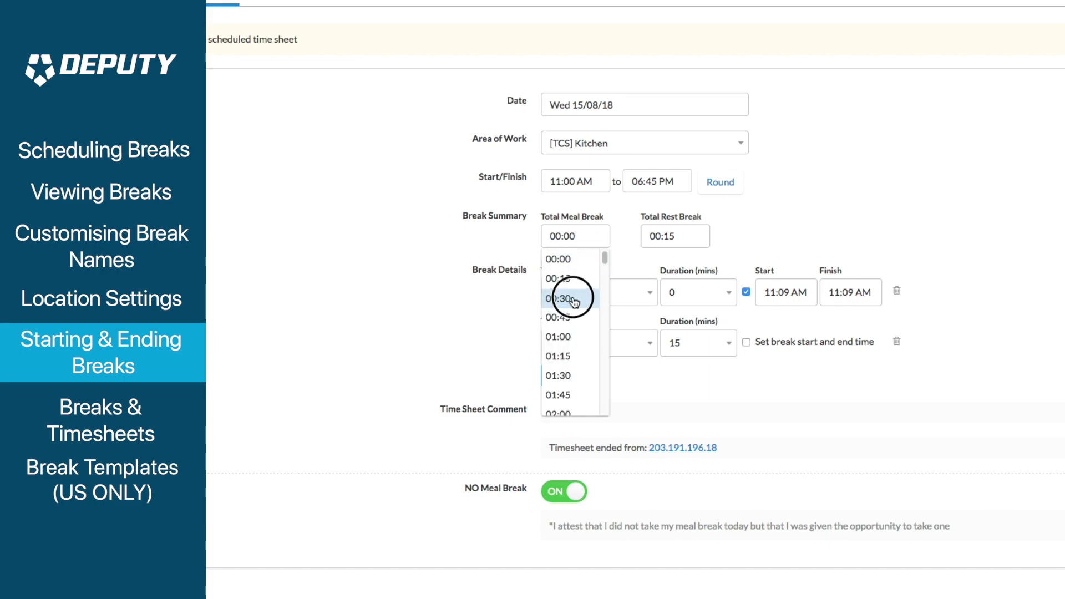
pyautogui.click(696, 237)
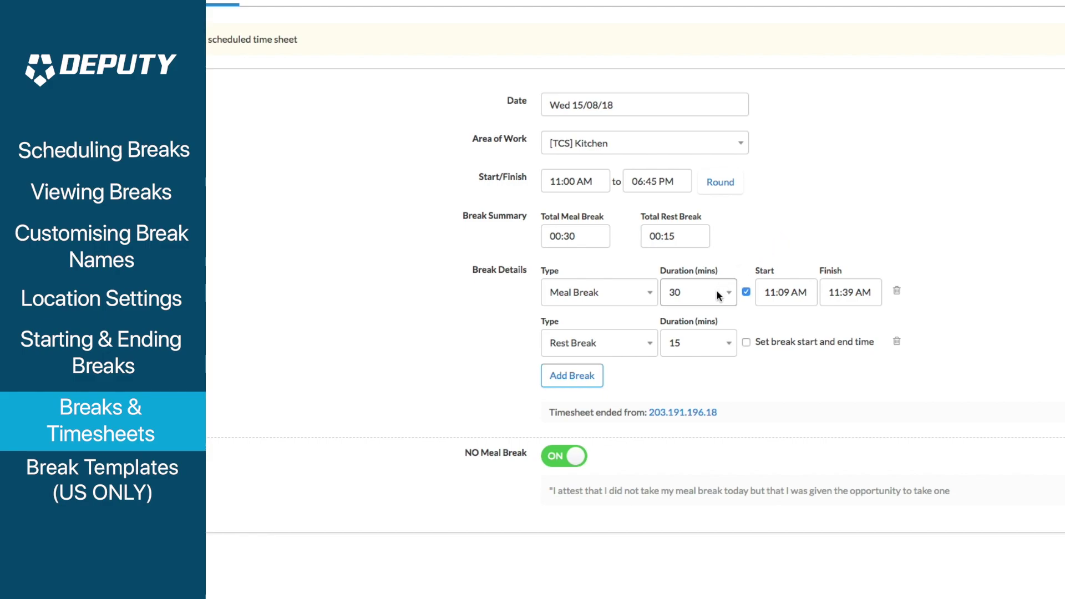
pyautogui.click(798, 298)
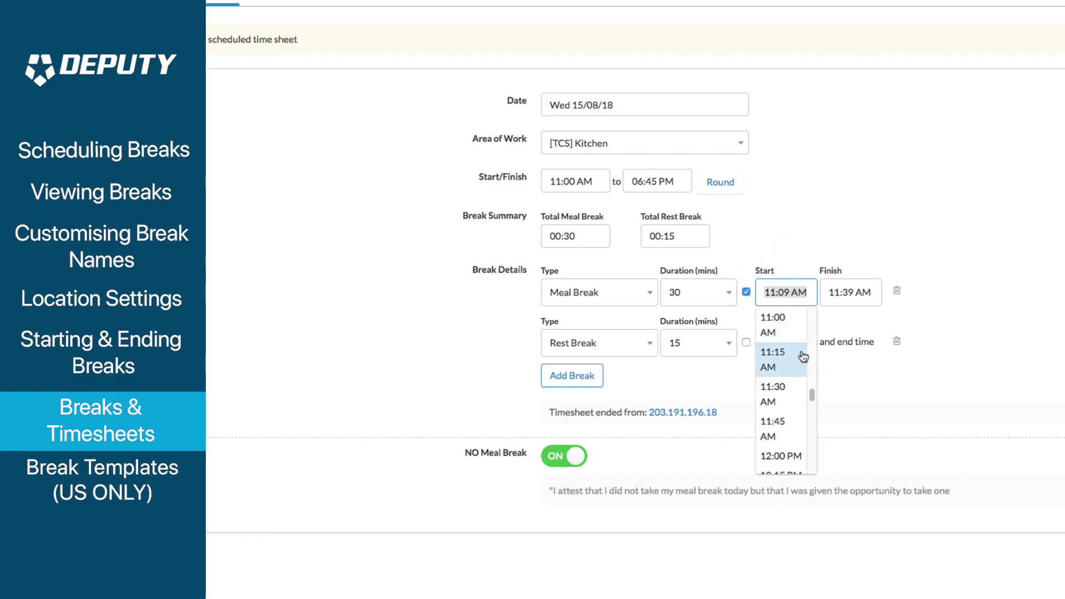
pyautogui.scroll(-1, 792, 408)
pyautogui.scroll(-1, 792, 408)
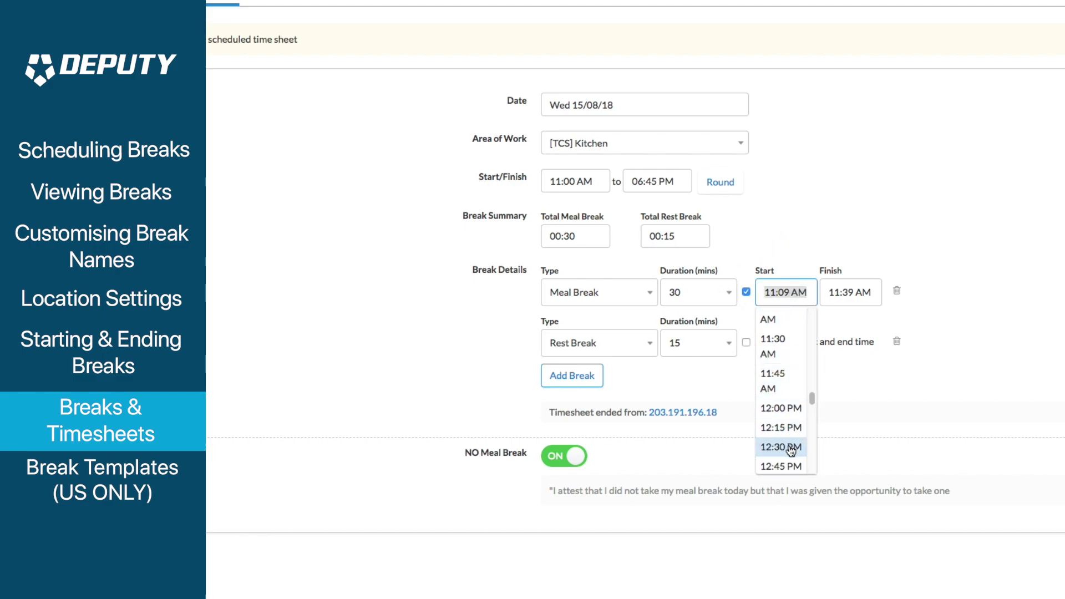
pyautogui.scroll(-1, 793, 464)
pyautogui.click(790, 463)
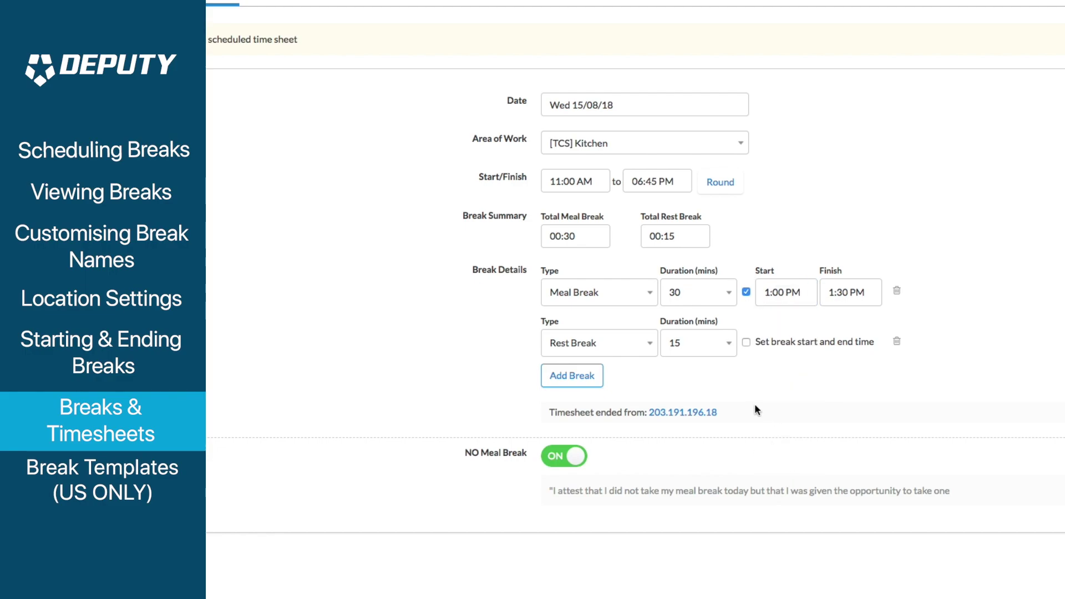
# Step: Give the rest break a set start time of 4:00 PM
pyautogui.click(746, 343)
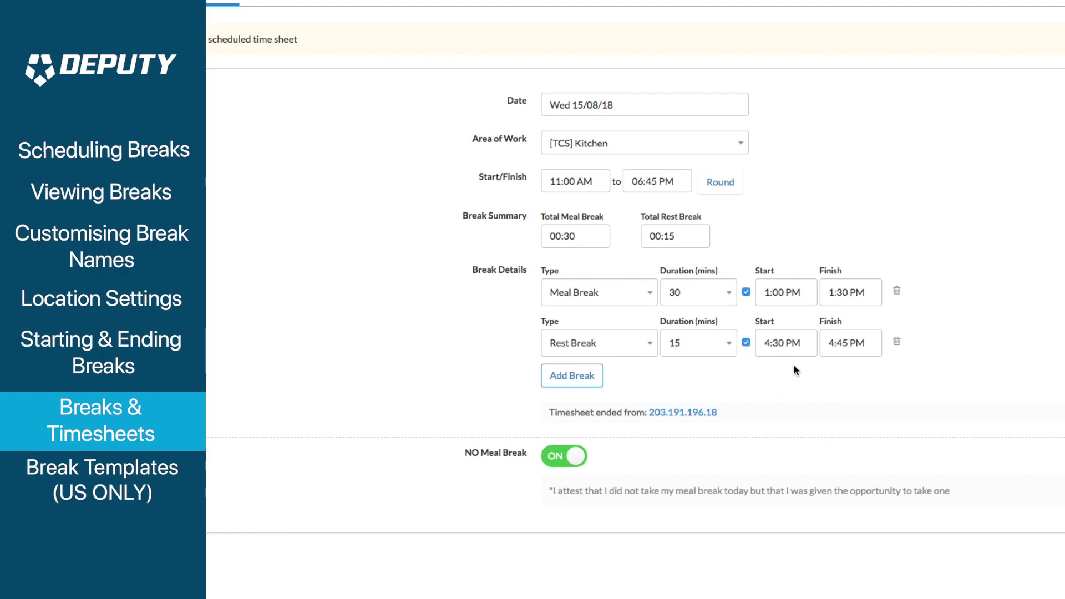
pyautogui.click(801, 343)
pyautogui.scroll(3, 793, 388)
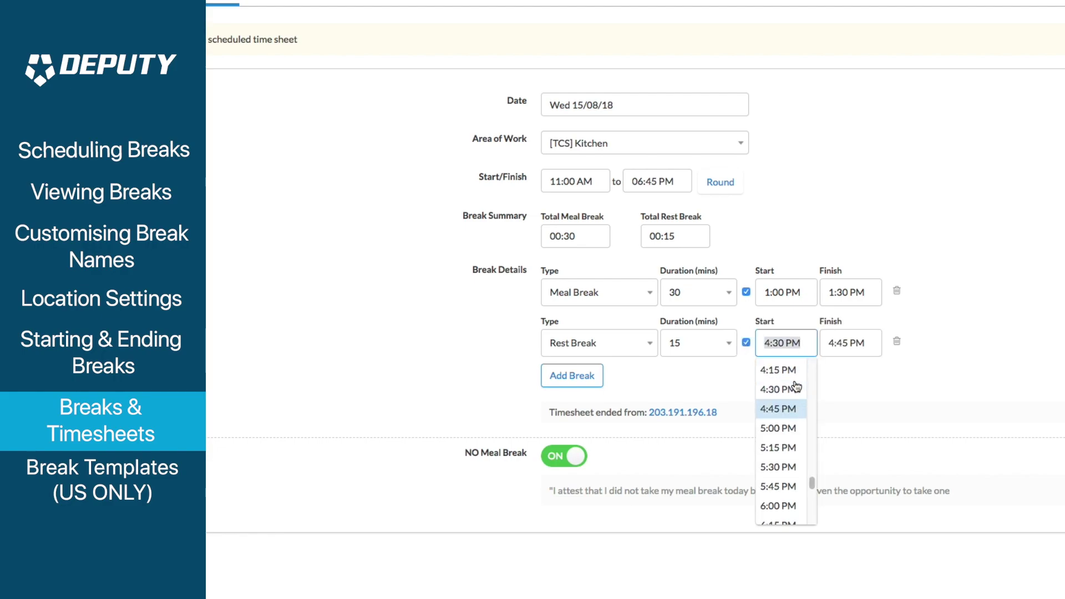
pyautogui.click(787, 407)
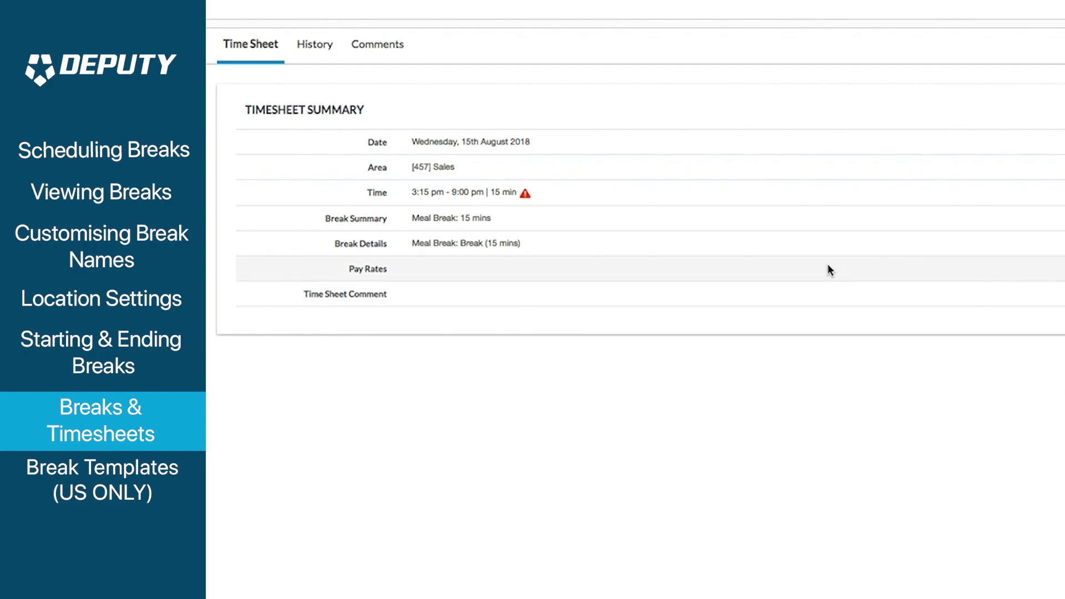
# Step: Inspect the timesheet's break warning and scroll through its change history
pyautogui.moveTo(528, 195)
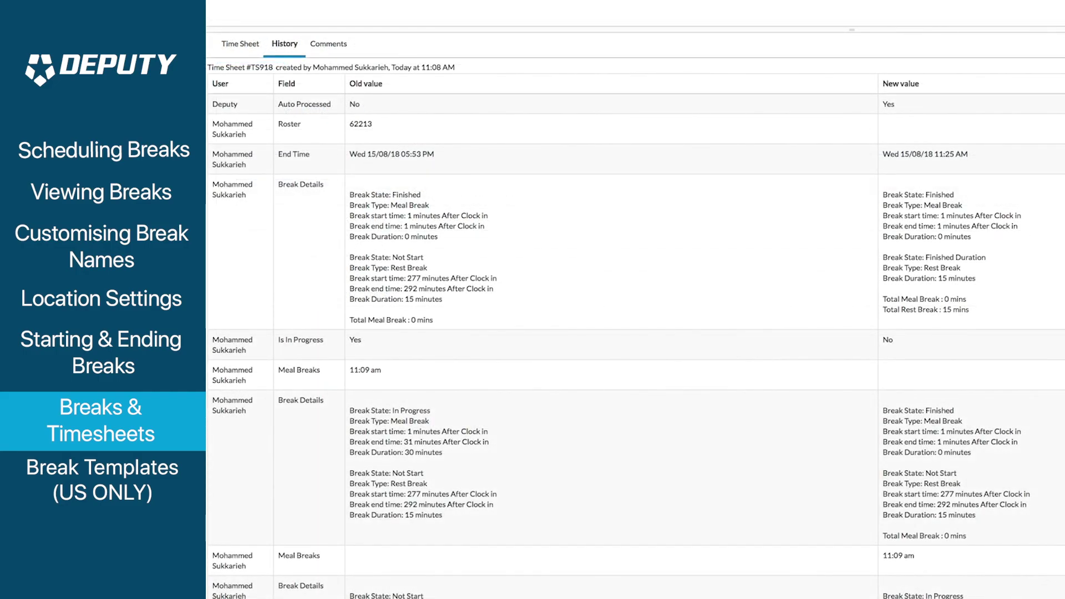
pyautogui.scroll(-1, 635, 315)
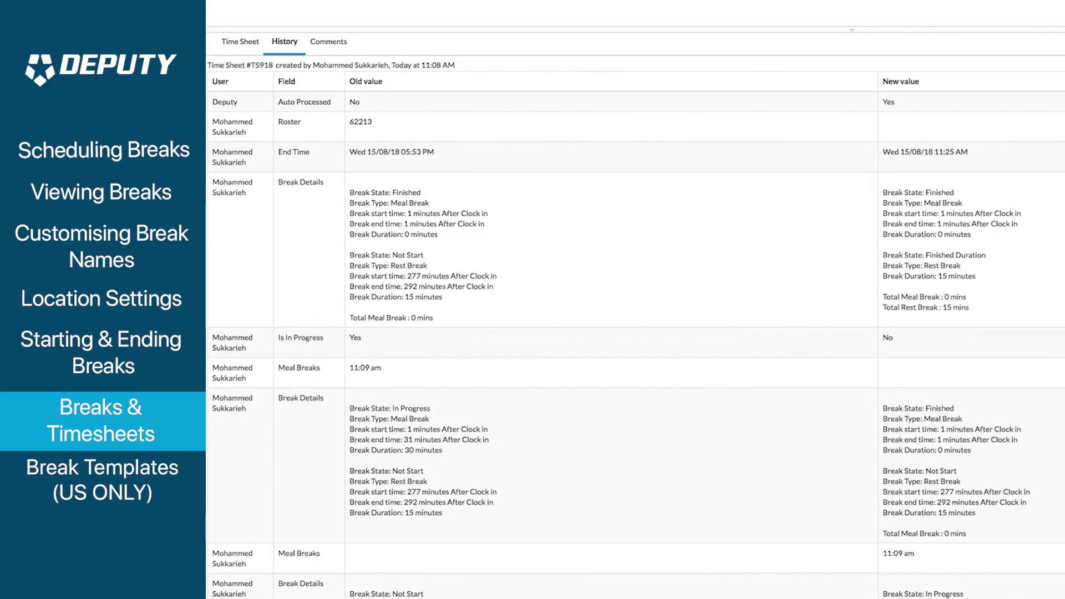
pyautogui.scroll(-2, 635, 315)
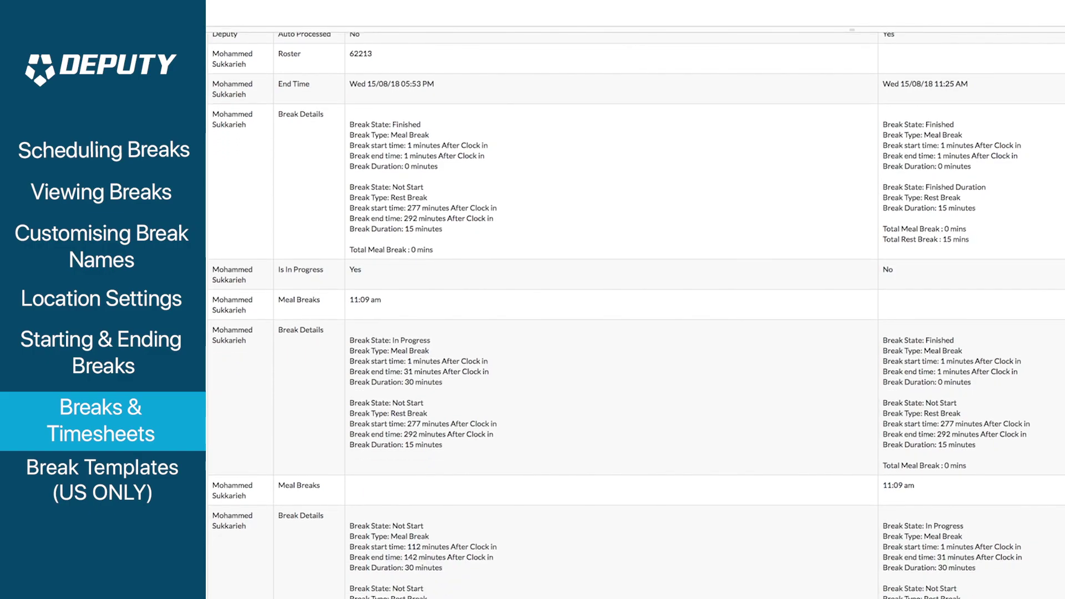
pyautogui.scroll(3, 635, 314)
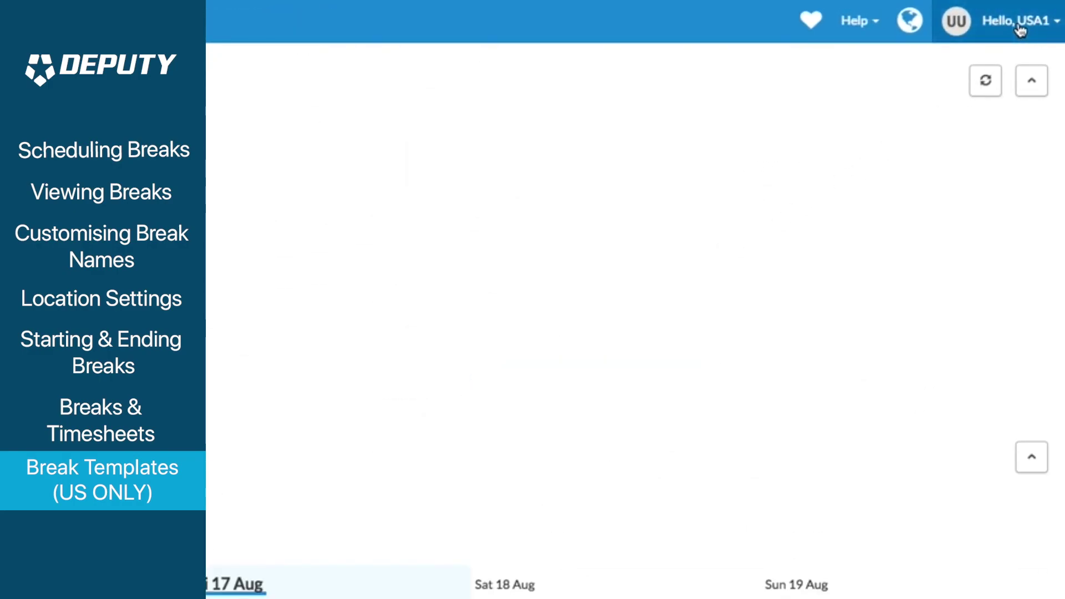
# Step: Under Global Settings > Misc > Shift Templates, make California_template the default and confirm
pyautogui.click(1018, 27)
pyautogui.click(993, 238)
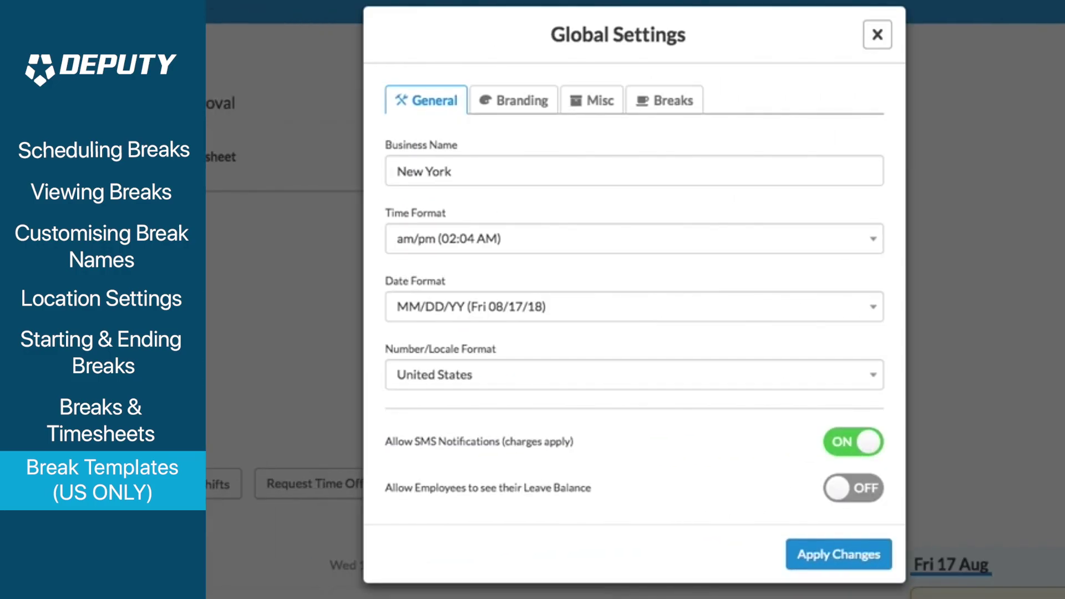
pyautogui.click(591, 105)
pyautogui.click(456, 198)
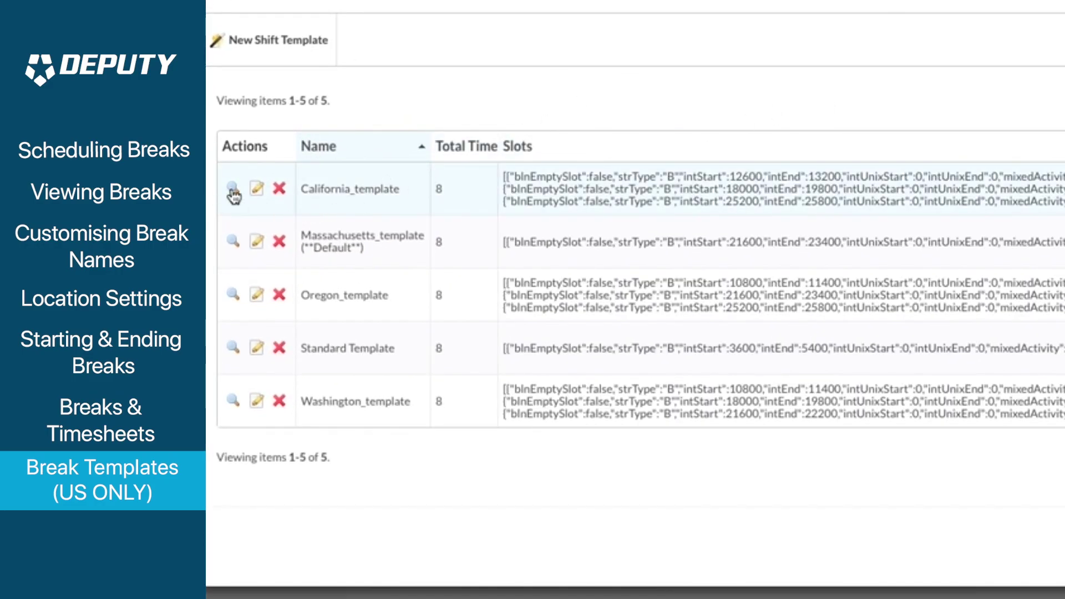
pyautogui.click(233, 192)
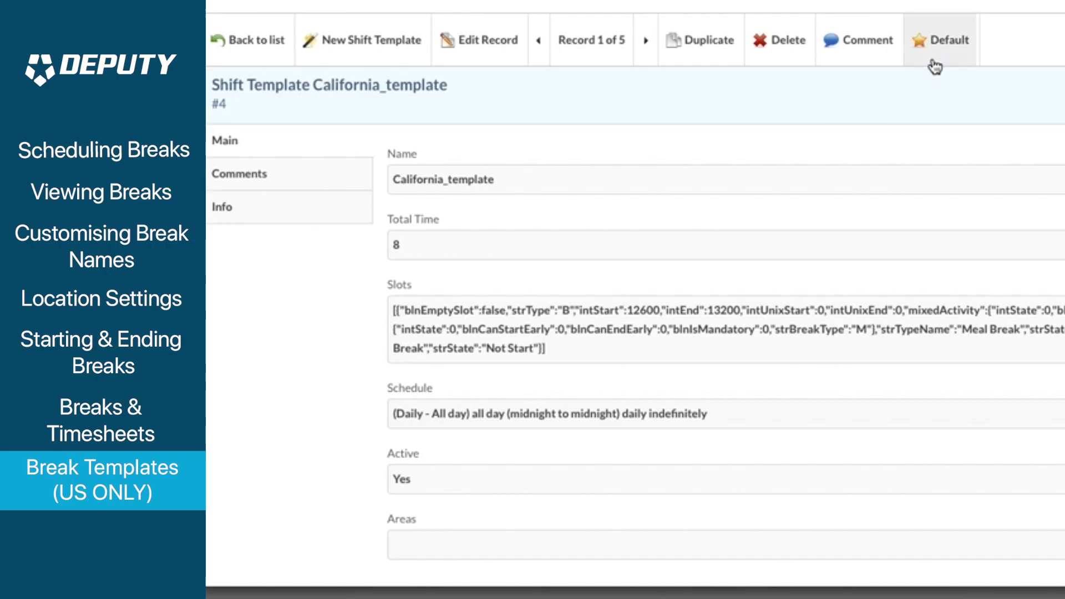
pyautogui.click(943, 53)
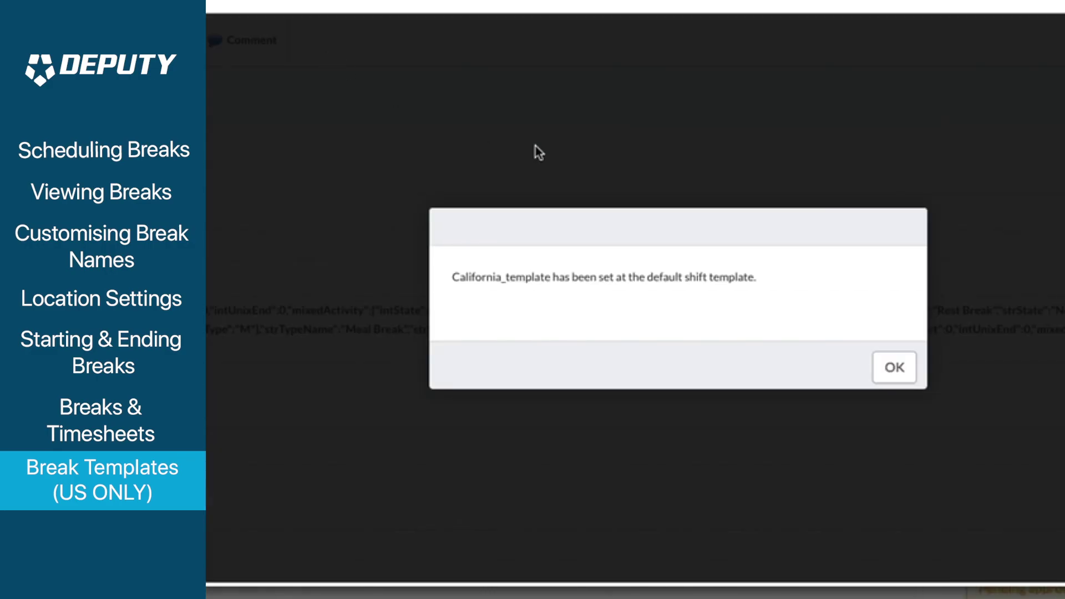
pyautogui.click(907, 377)
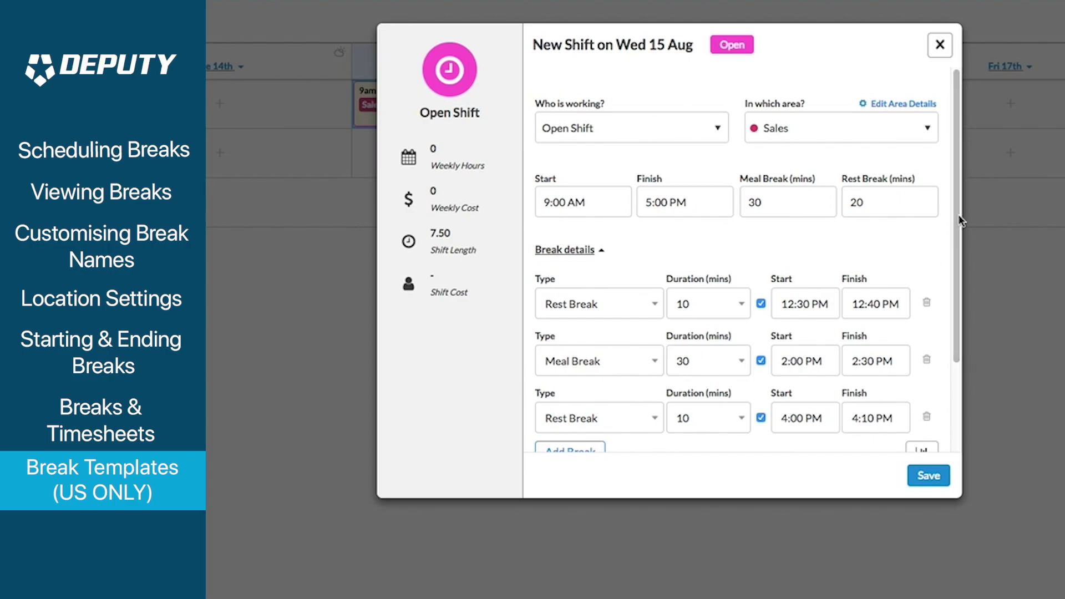
# Step: Review and save the Wed 15 Aug Sales shift with rest breaks 12:30–12:40 and 4:00–4:10, meal 2:00–2:30
pyautogui.moveTo(958, 220); pyautogui.dragTo(971, 315)
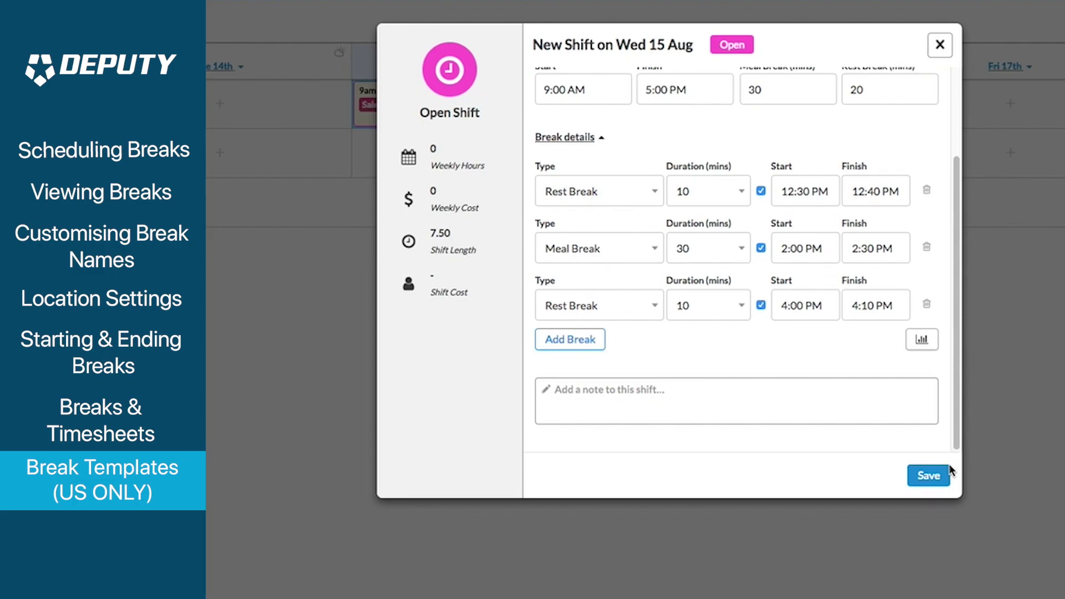
pyautogui.click(941, 480)
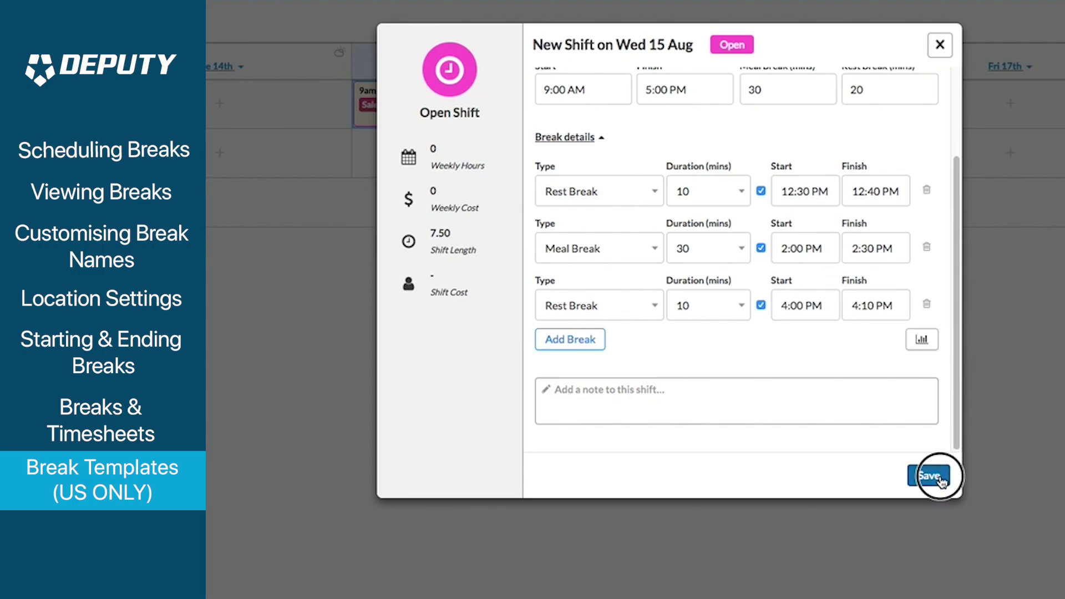